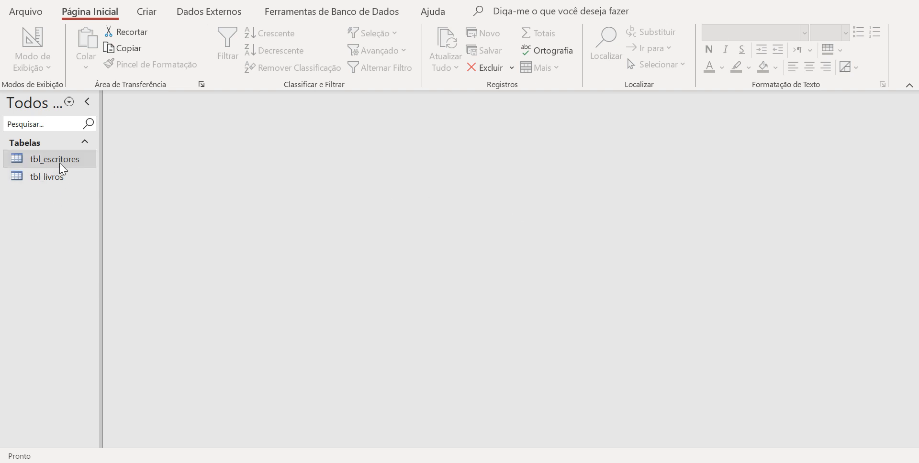
Examine the fields of tbl_escritores in design view and the columns of tbl_livros in datasheet view, closing each table
left_click(40, 163)
double_click(40, 163)
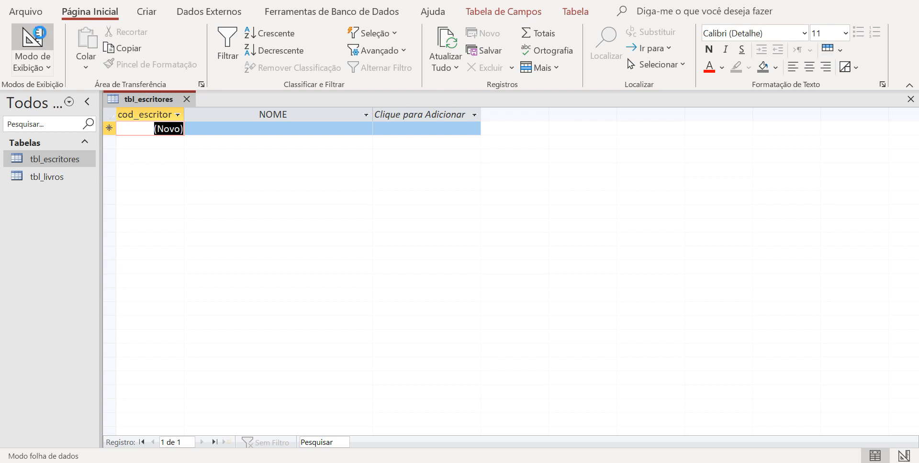
left_click(42, 38)
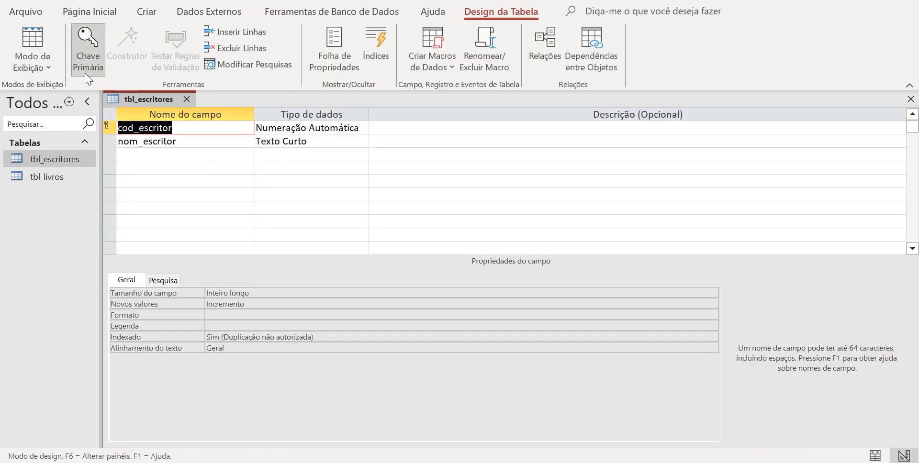
left_click(187, 99)
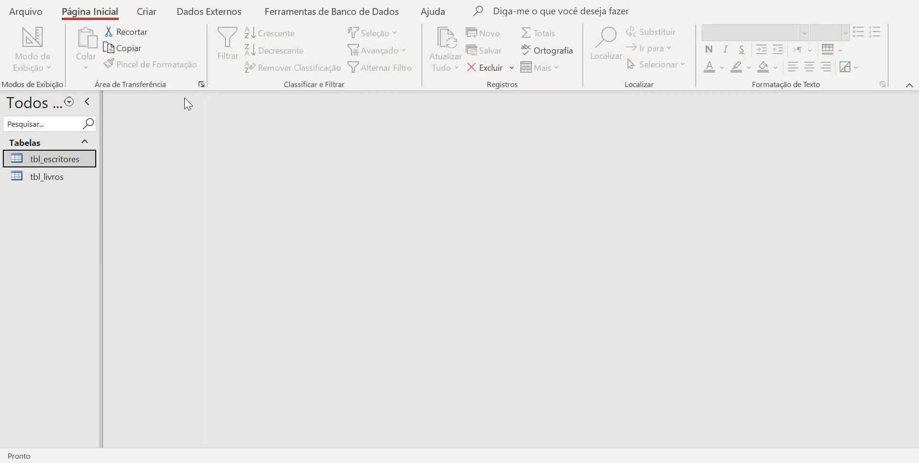
left_click(41, 186)
double_click(42, 187)
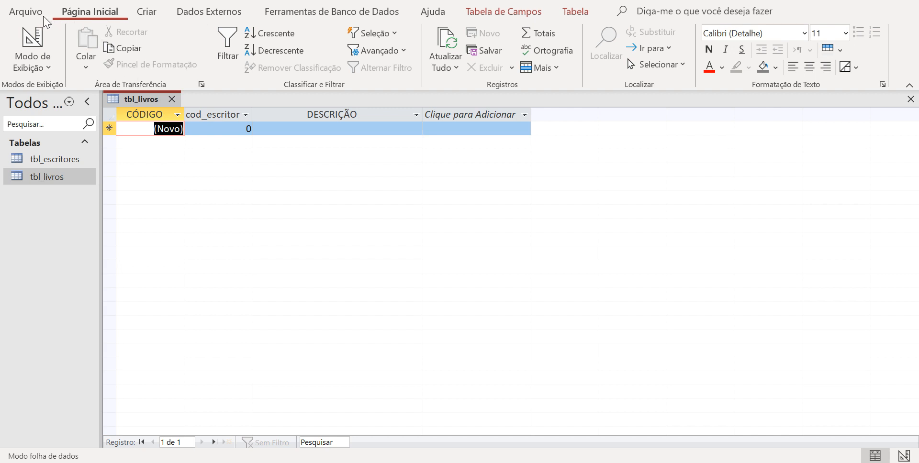
left_click(172, 101)
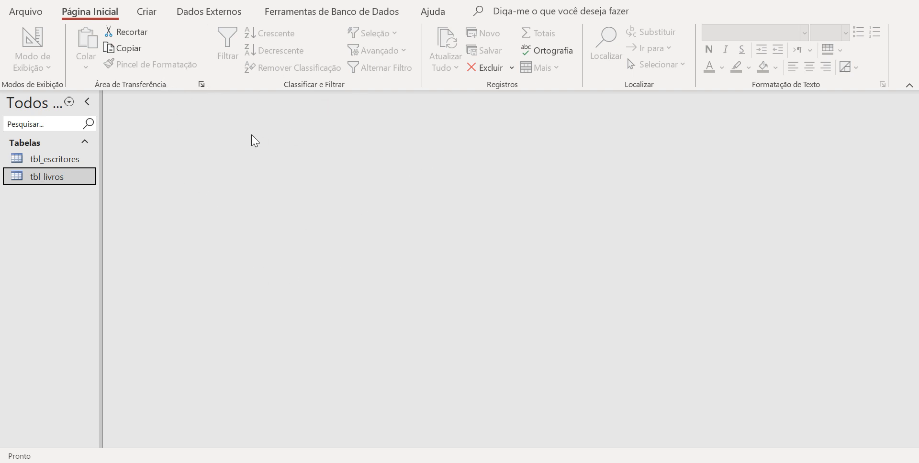
Open the database relationships diagram and add the tables tbl_escritores and tbl_livros to it
left_click(355, 14)
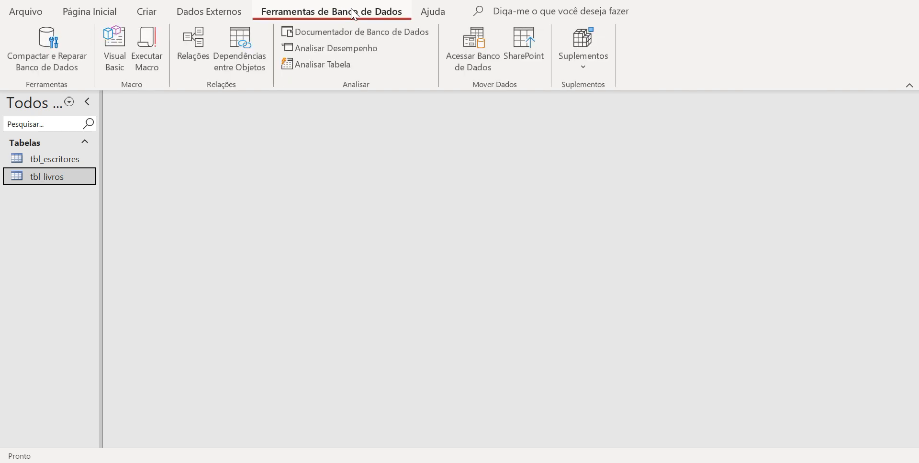
left_click(190, 50)
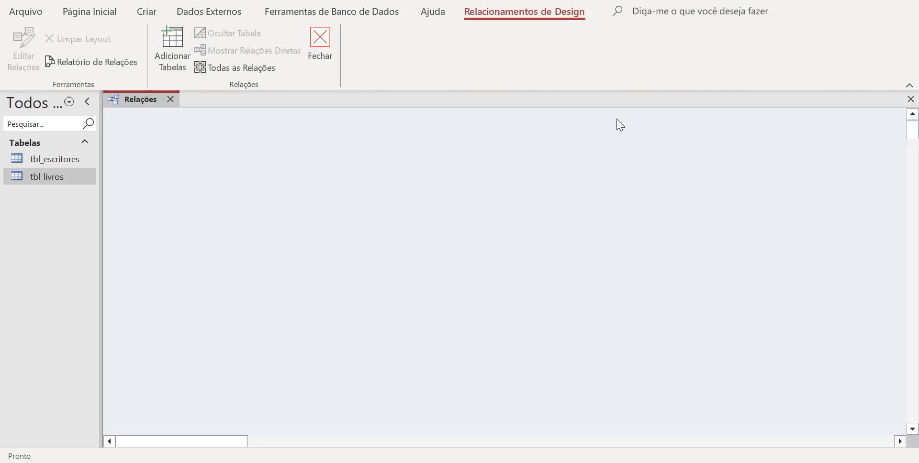
left_click(172, 53)
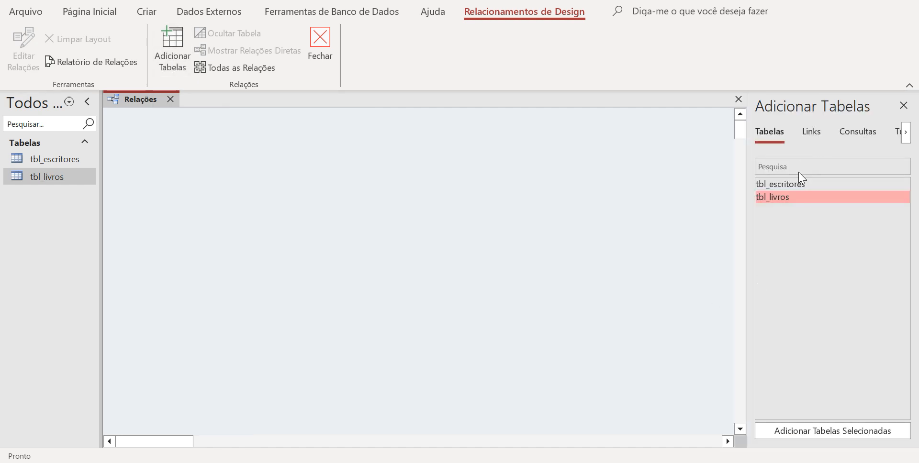
double_click(786, 186)
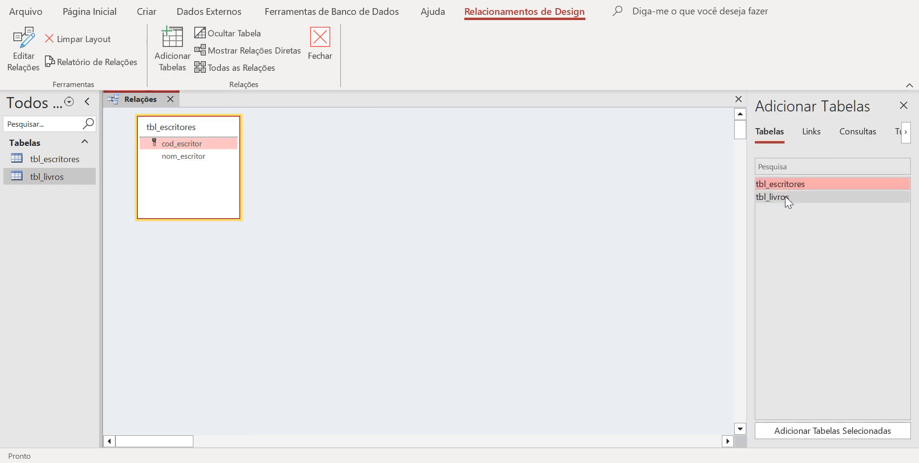
left_click(785, 198)
double_click(788, 201)
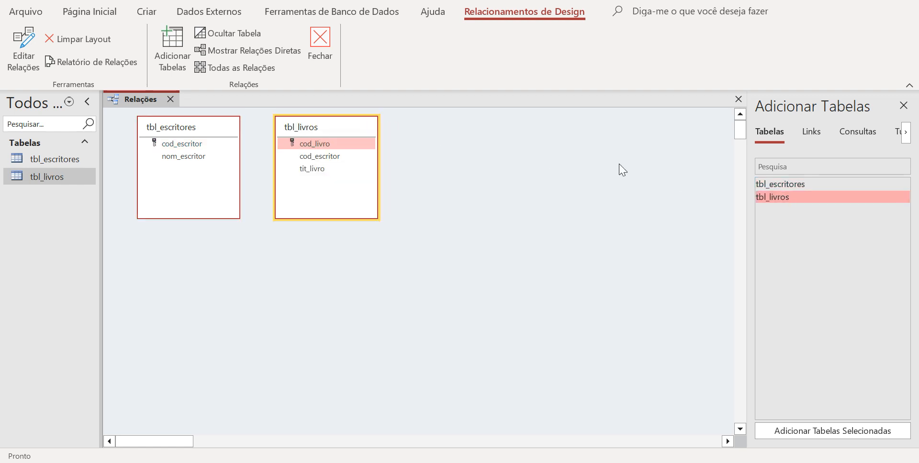
left_click(904, 106)
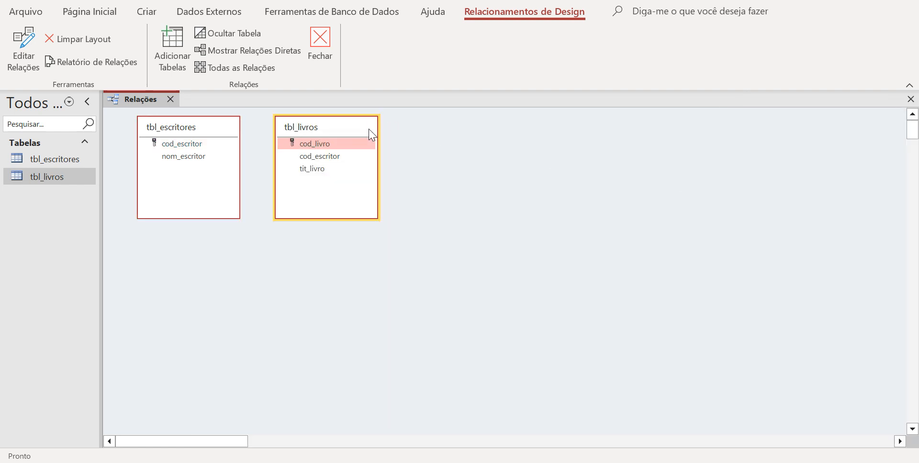
Arrange the diagram with tbl_livros on the left and tbl_escritores on the right, well apart at about the same height
left_click_drag(360, 133, 475, 219)
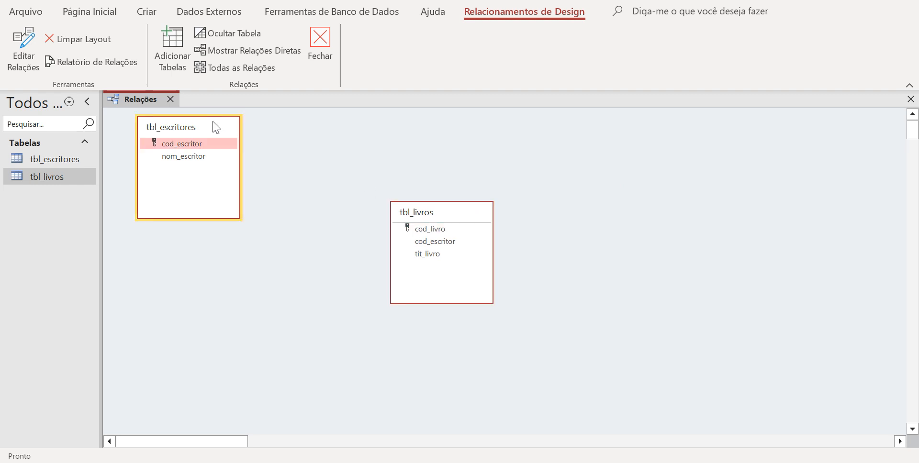
left_click_drag(215, 123, 682, 154)
left_click_drag(457, 210, 370, 177)
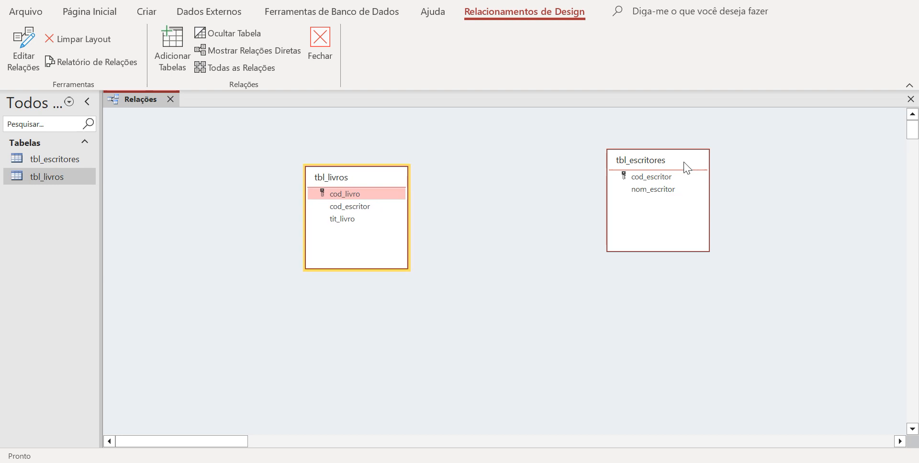
left_click_drag(685, 168, 684, 178)
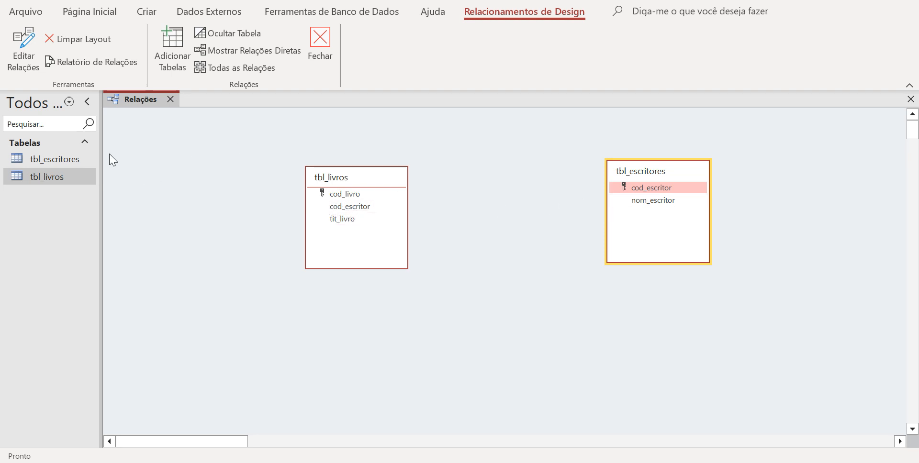
In the design of tbl_livros, rename the field cod_escritor to cod_escri, then save and close the table
left_click(57, 181)
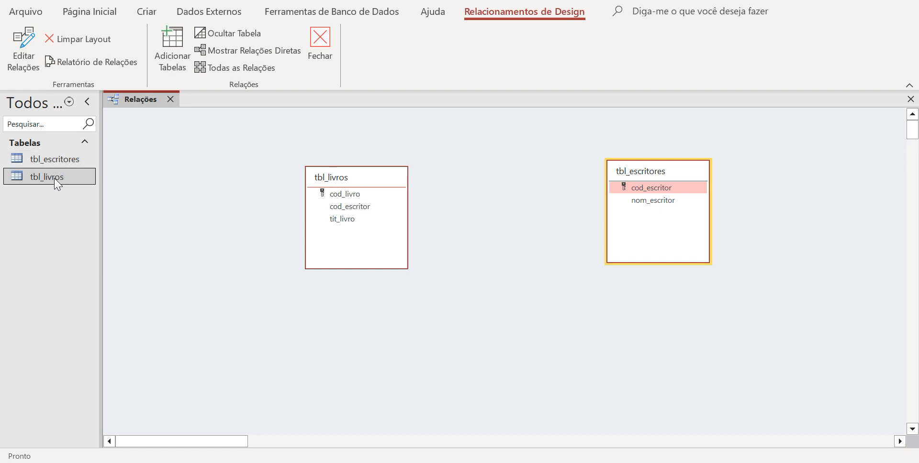
double_click(58, 181)
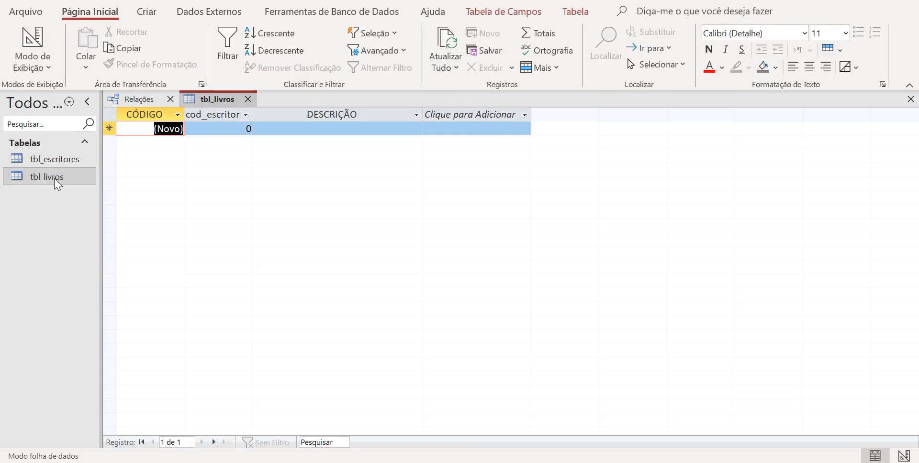
left_click(28, 38)
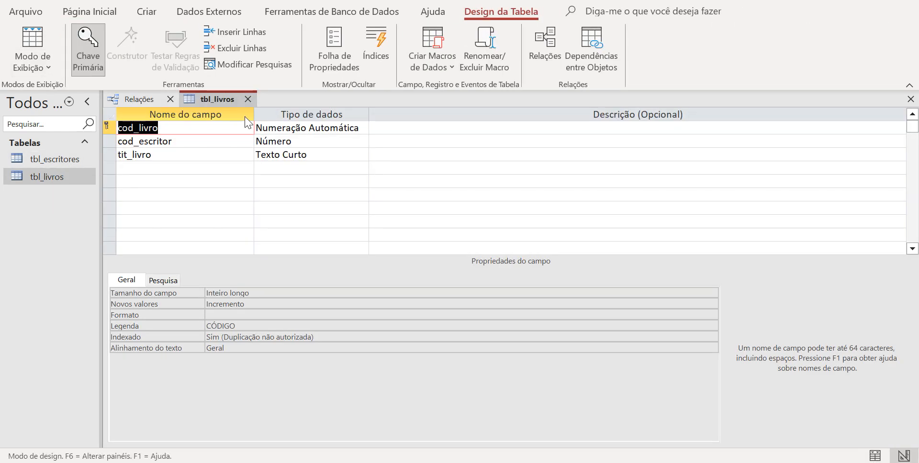
left_click(178, 143)
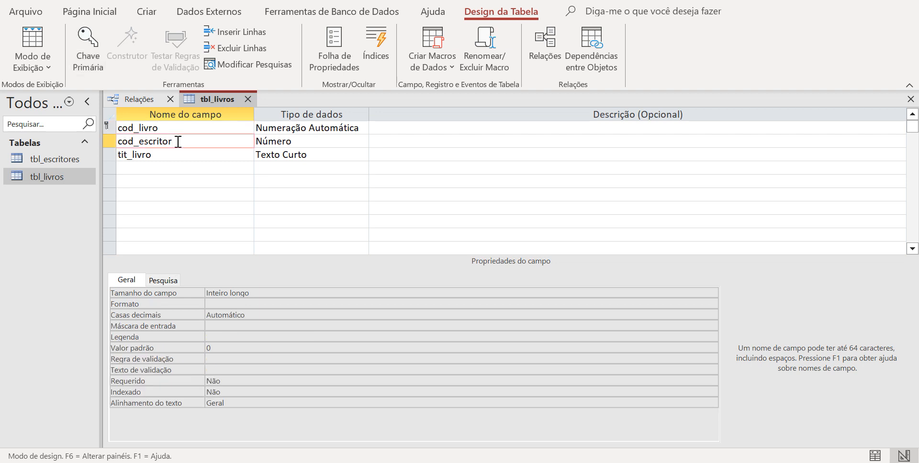
key("BackSpace")
key("BackSpace")
key("BackSpace")
left_click(248, 99)
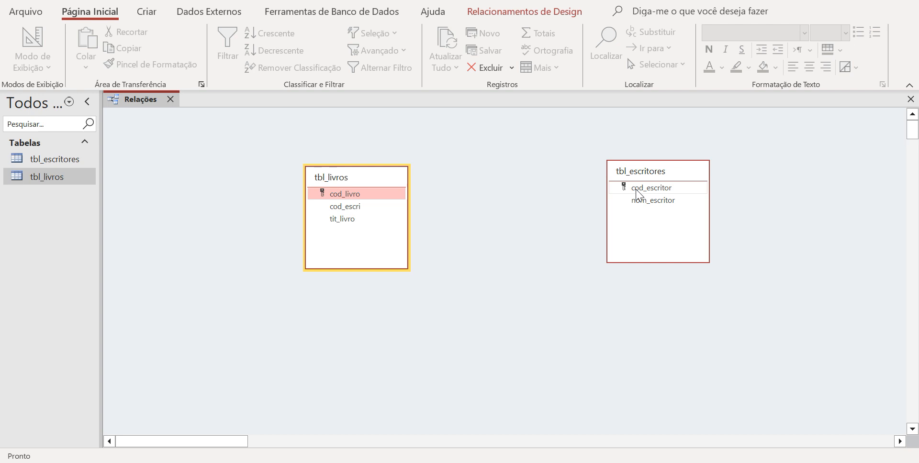
Start a relationship from cod_escritor in tbl_escritores to cod_escri in tbl_livros and check the paired fields
left_click_drag(637, 191, 379, 203)
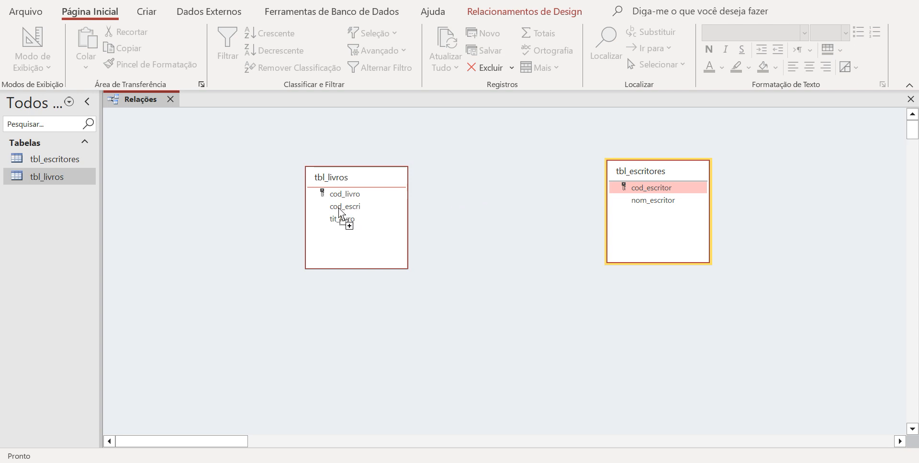
left_click_drag(338, 208, 338, 208)
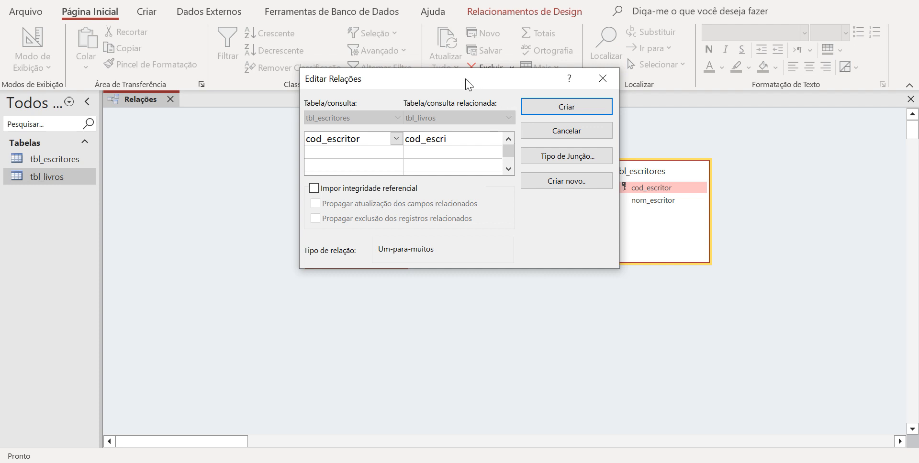
left_click_drag(468, 84, 501, 277)
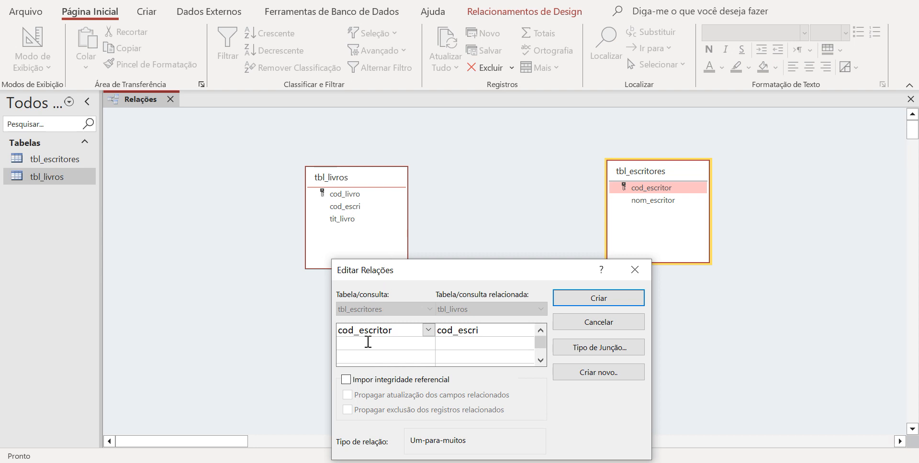
left_click(429, 331)
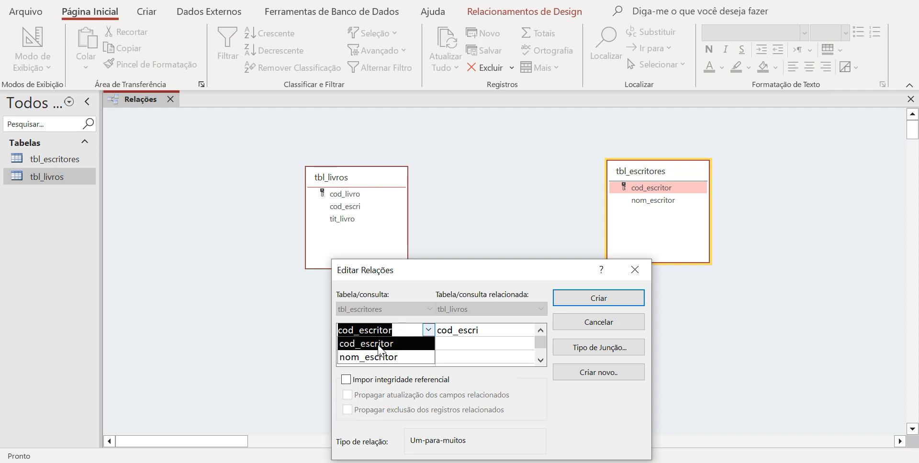
left_click(506, 331)
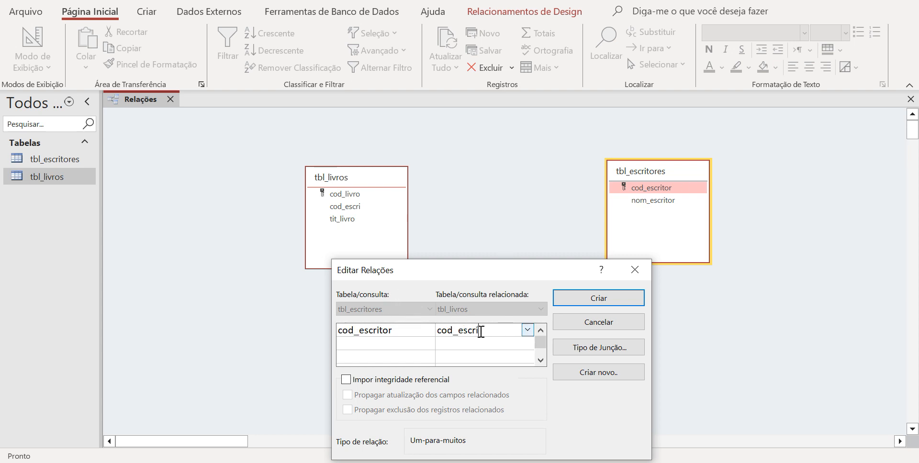
left_click(528, 331)
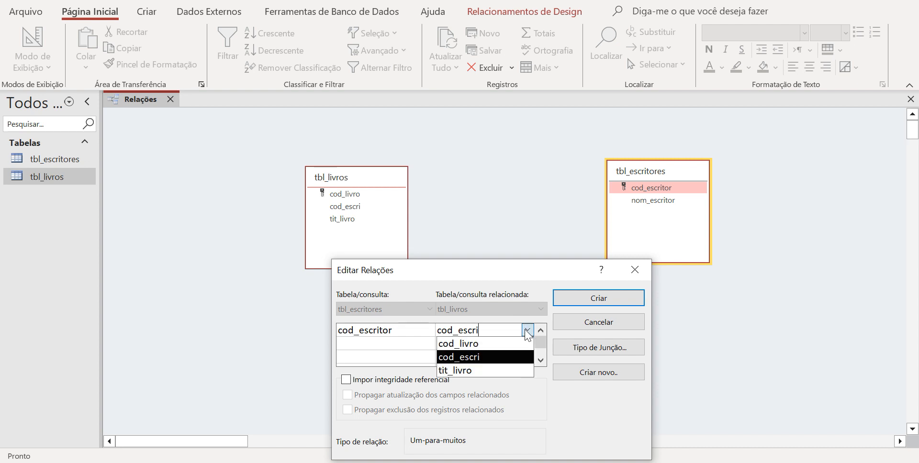
left_click(475, 358)
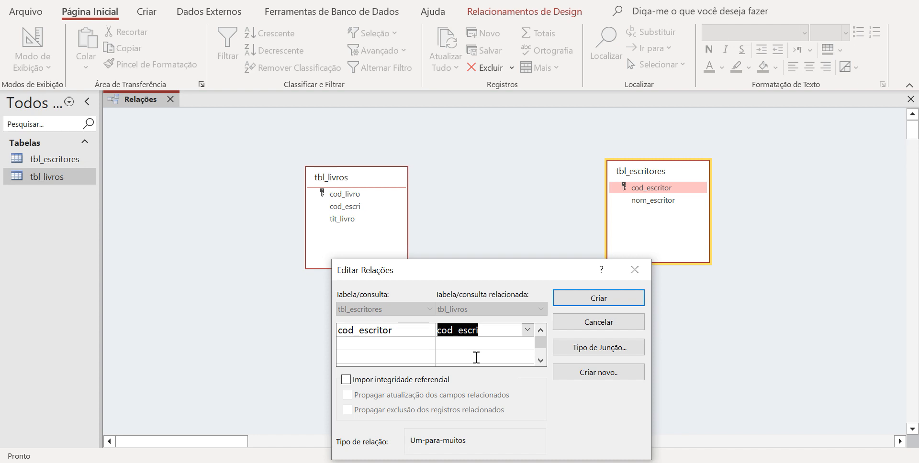
Enforce referential integrity with cascading updates of related fields and create the relationship
left_click(346, 381)
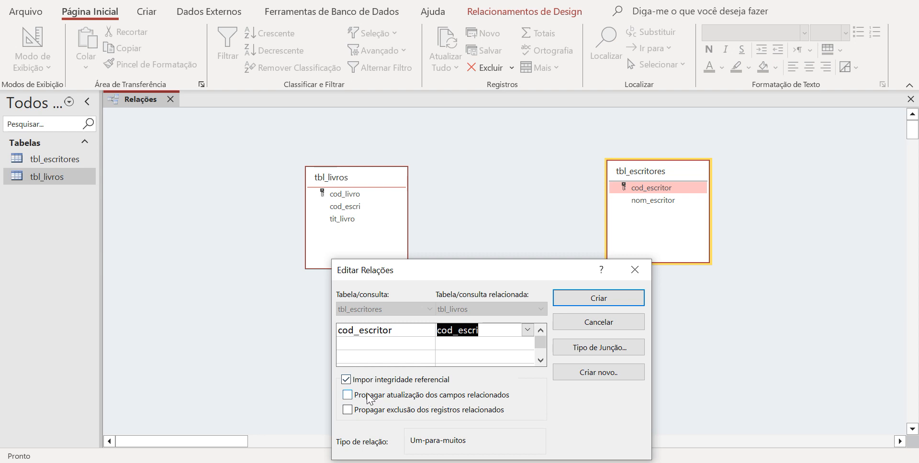
left_click(348, 396)
left_click(585, 303)
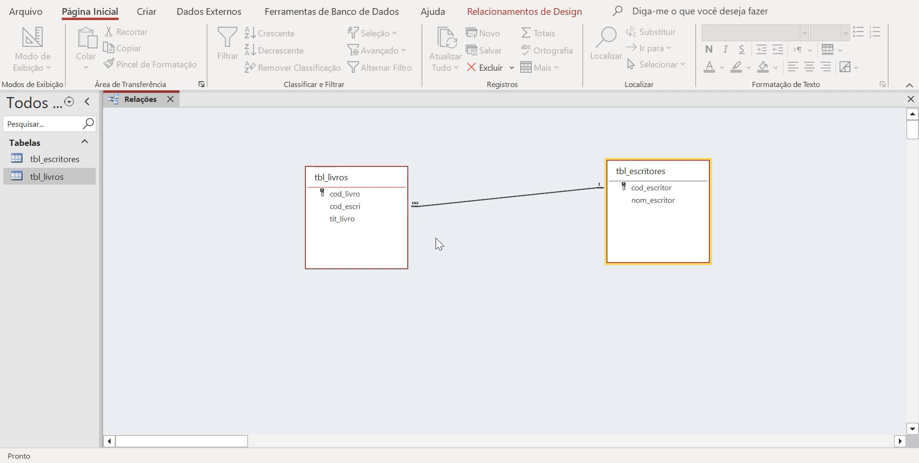
Move tbl_livros slightly up so the relationship line runs level, and close the relationships diagram
left_click(381, 181)
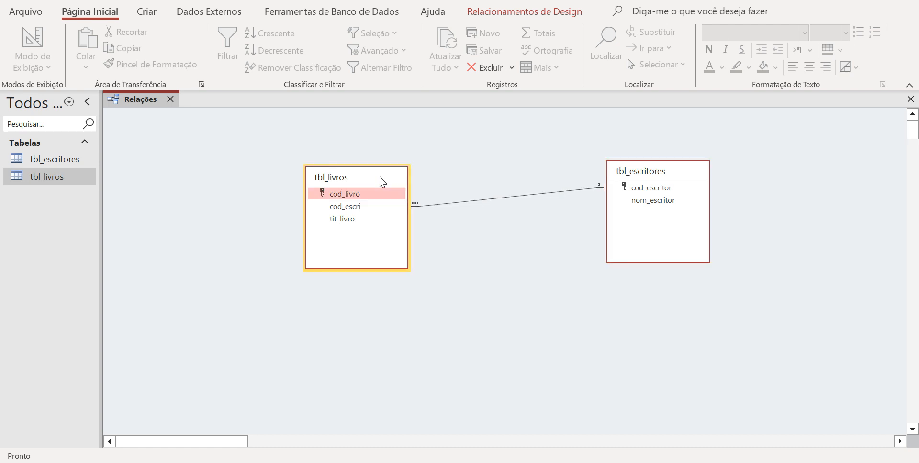
left_click_drag(381, 181, 378, 163)
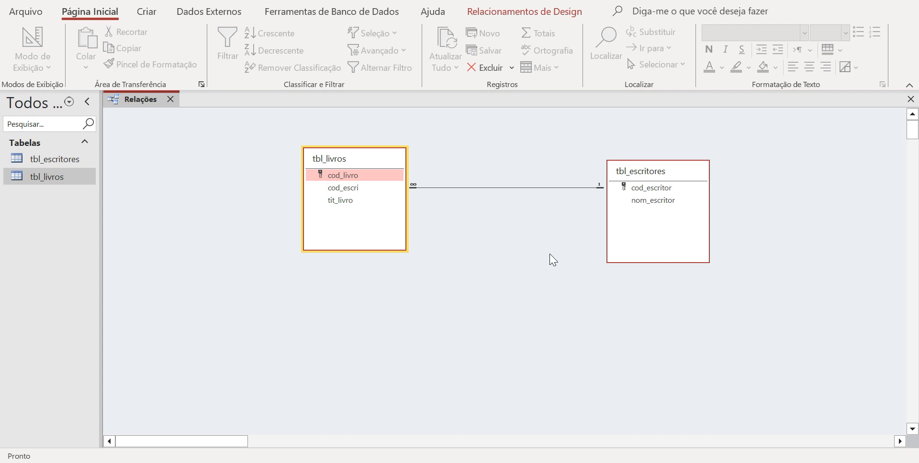
left_click(911, 100)
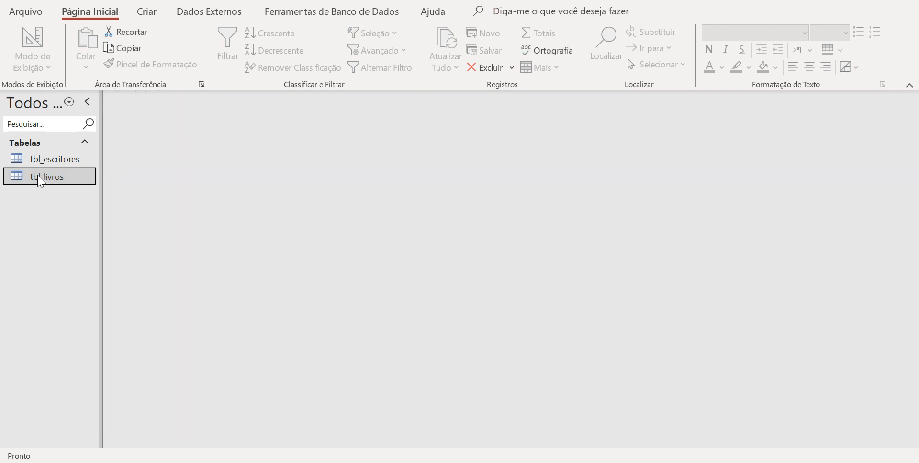
Open tbl_escritores, enter the writer's name in the NOME field of a new record, and save it
double_click(47, 160)
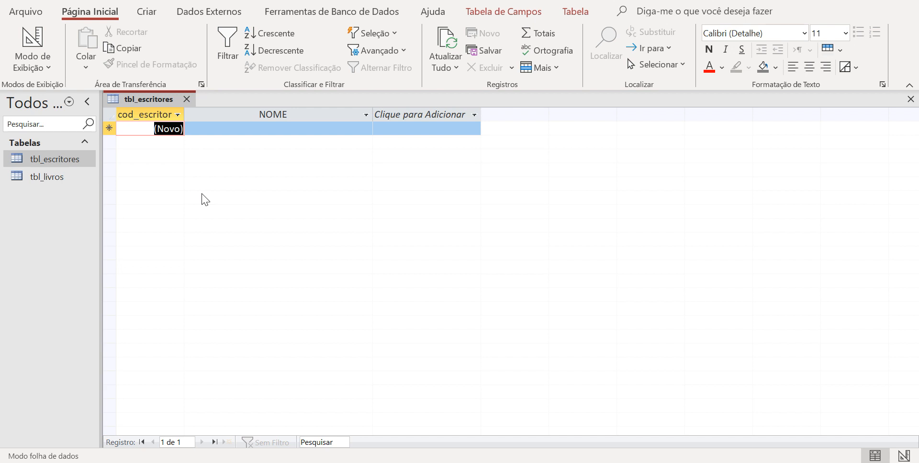
left_click(208, 130)
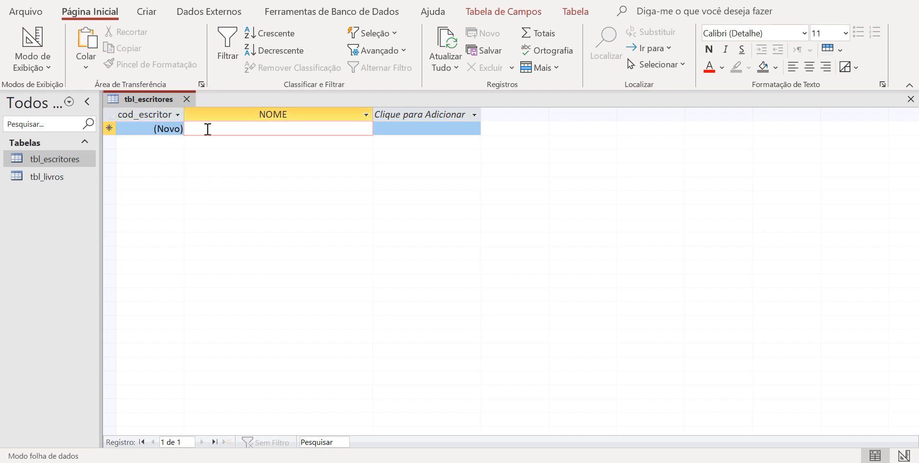
type("Cha")
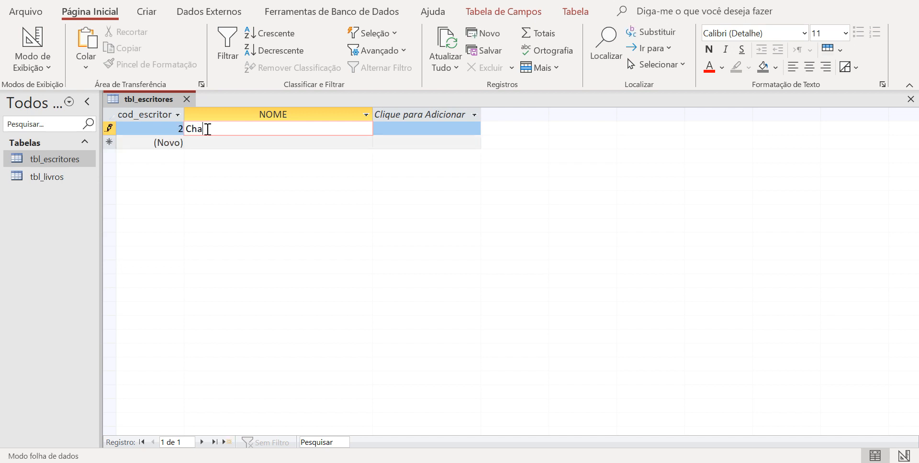
type("rles")
left_click(15, 1)
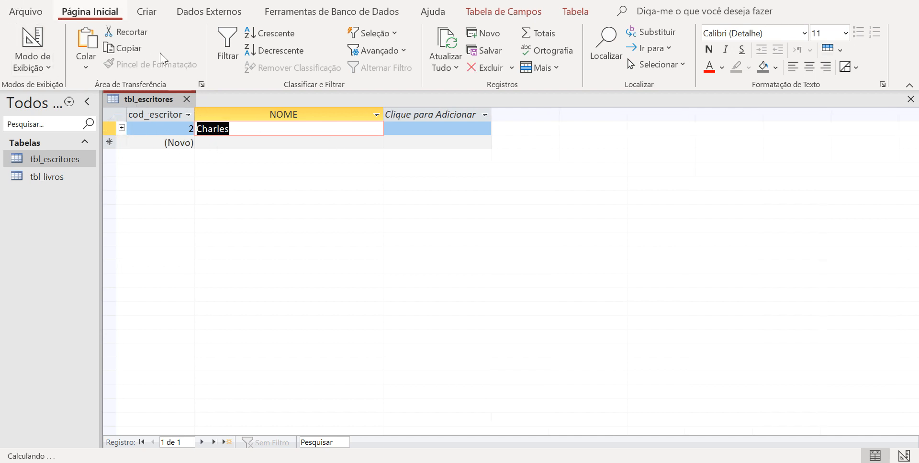
Expand the first writer's record and enter the book "A Terra das Abelhas" in its DESCRIÇÃO field
left_click(123, 128)
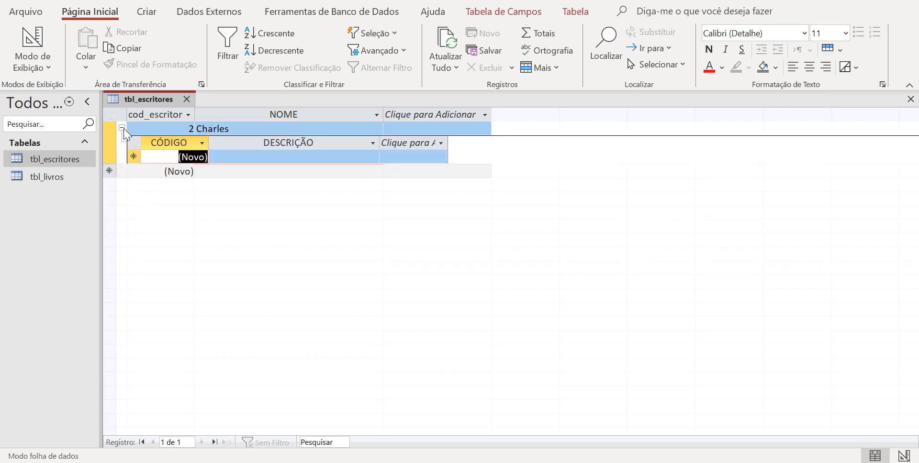
left_click(235, 153)
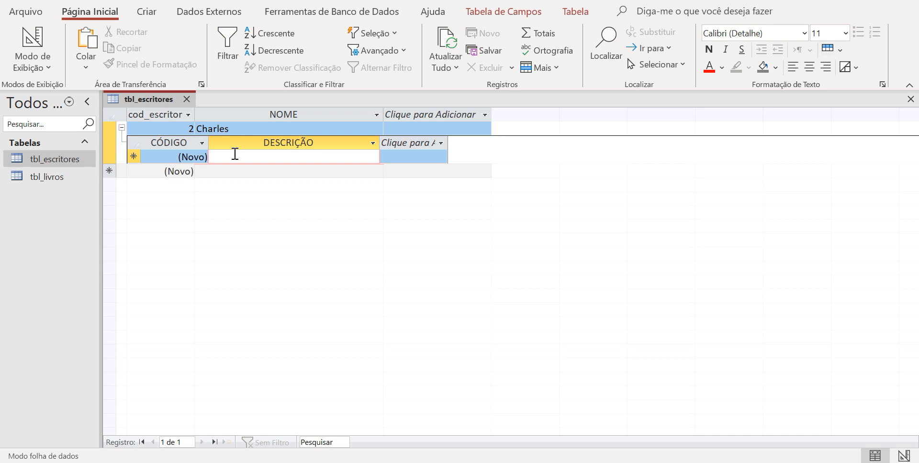
type("A ter")
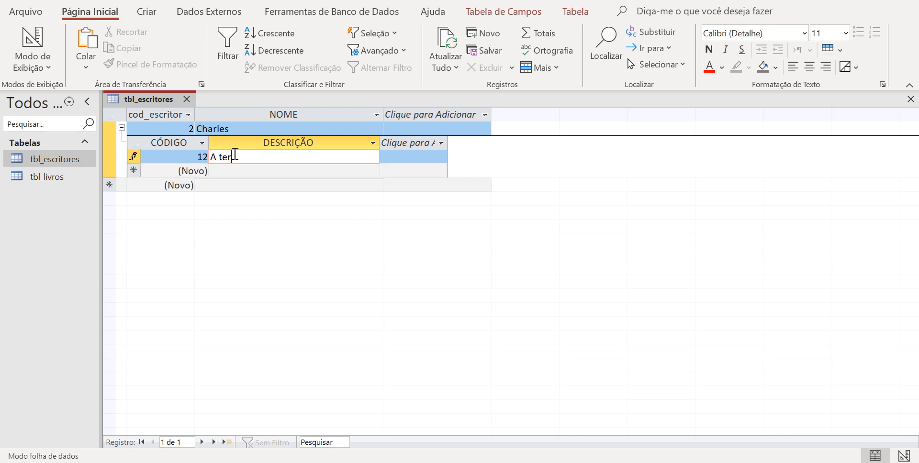
type("ra dos Sonhos")
key("Escape")
type("A Terra das Abelhas")
key("F2")
Add a second book, "Giroscópio Maluco", to the first writer's book list
left_click(133, 171)
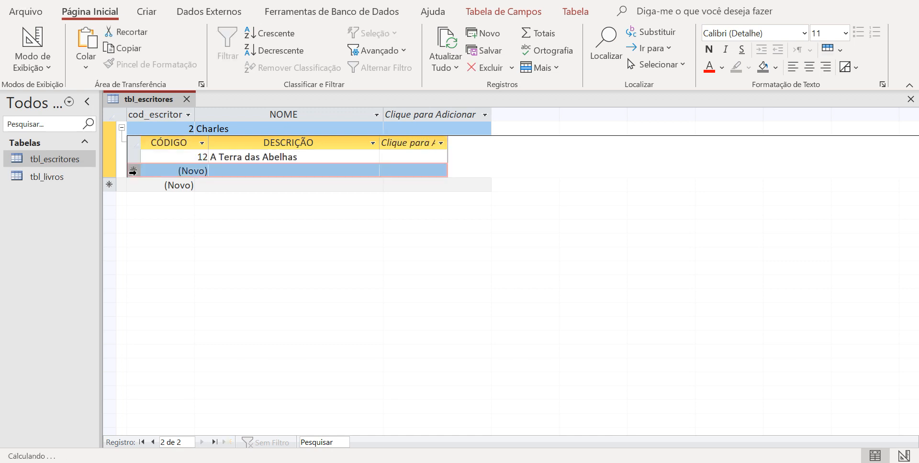
left_click(241, 169)
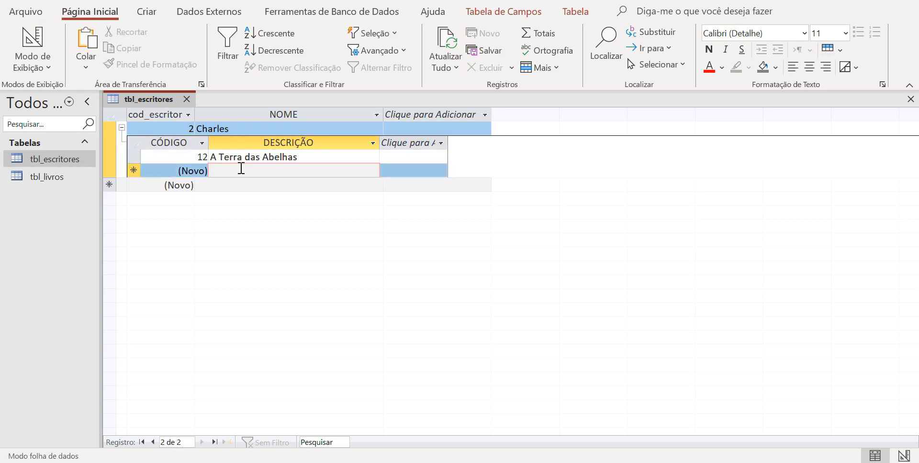
type("Giros")
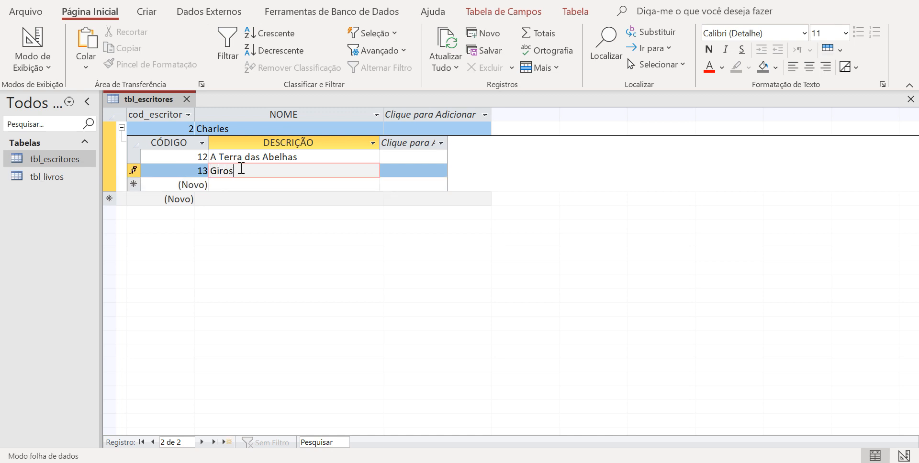
type("có")
type("pio Maluco")
Add a third book, "Som da Terra", under the first writer, save it, and collapse that writer's book list
left_click(213, 184)
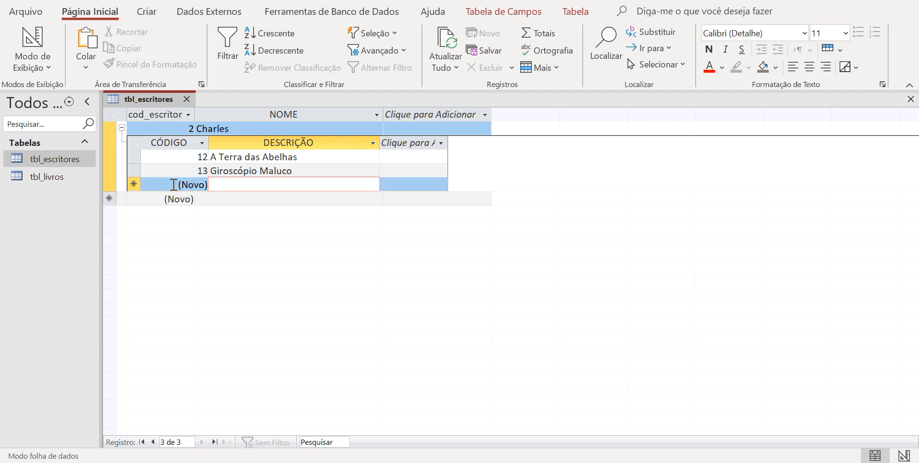
left_click(134, 184)
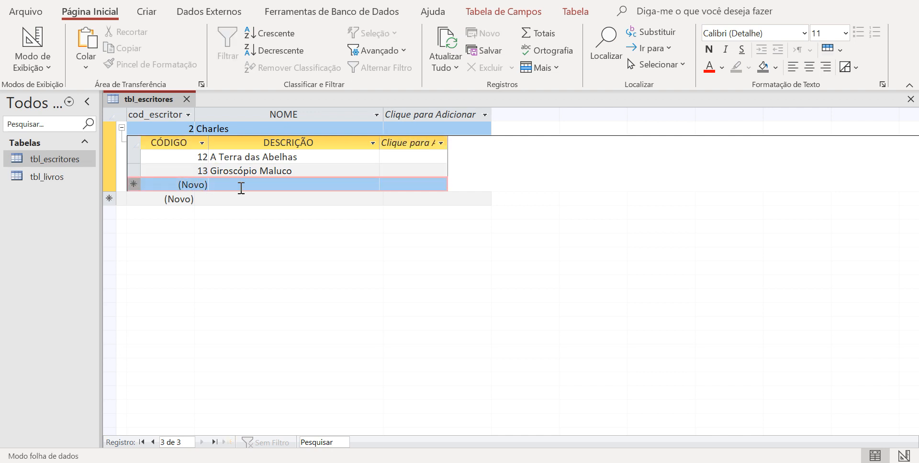
left_click(242, 188)
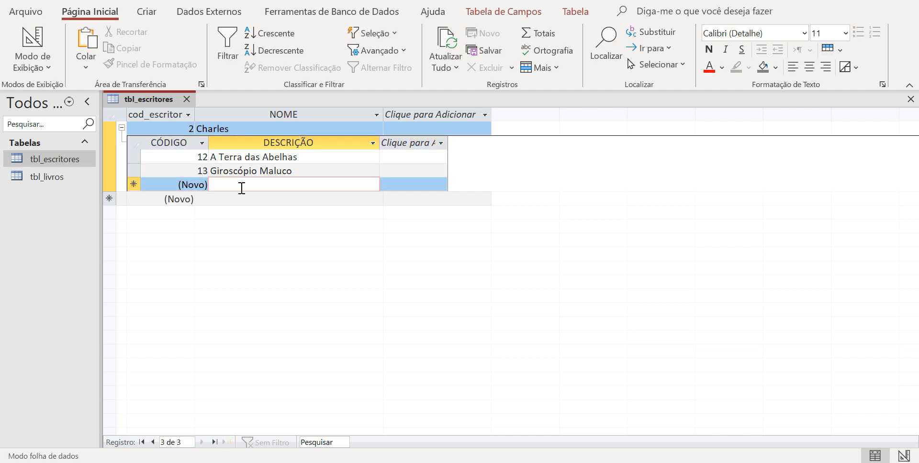
type("S")
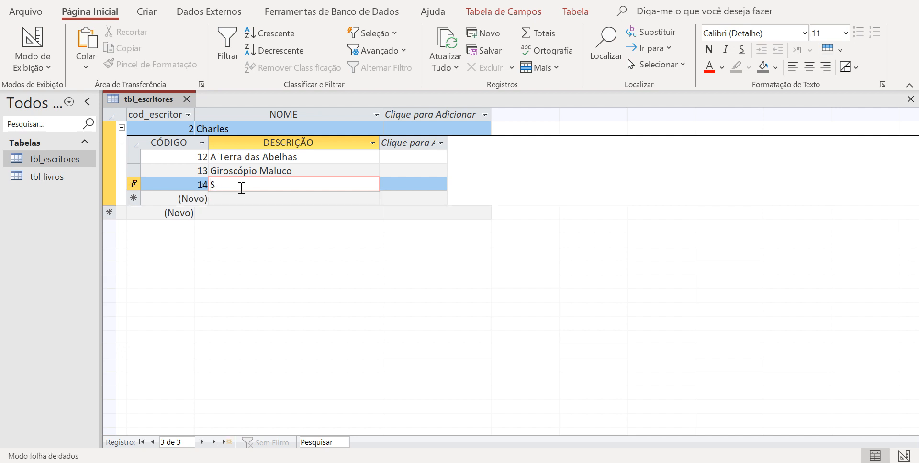
type("om da Terra")
key("shift+Return")
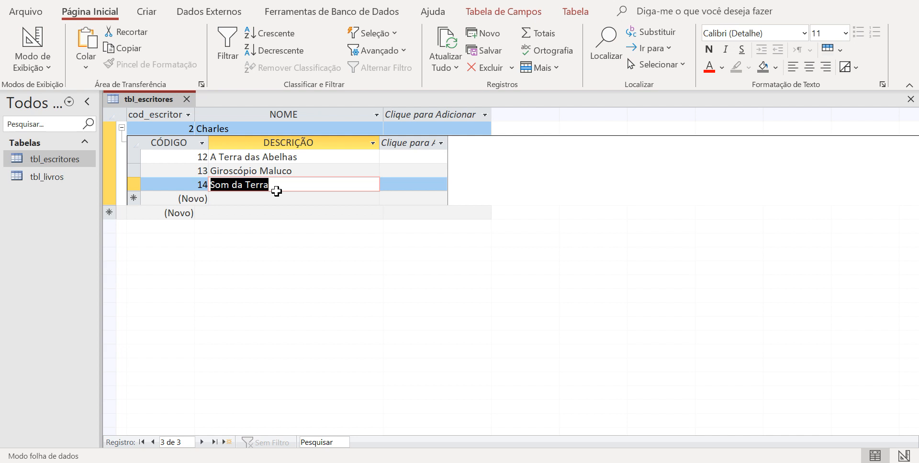
left_click(122, 127)
left_click(122, 128)
left_click(122, 128)
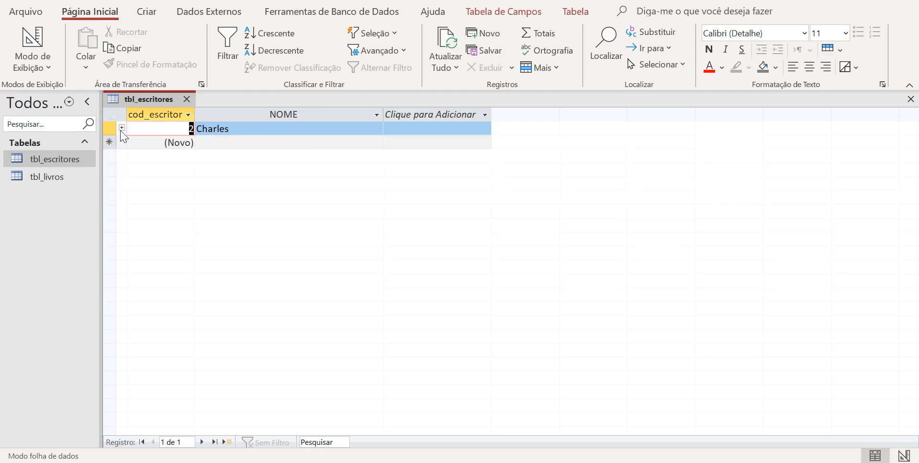
Add a new writer record with the NOME "Mickey Mouse" to tbl_escritores
left_click(114, 143)
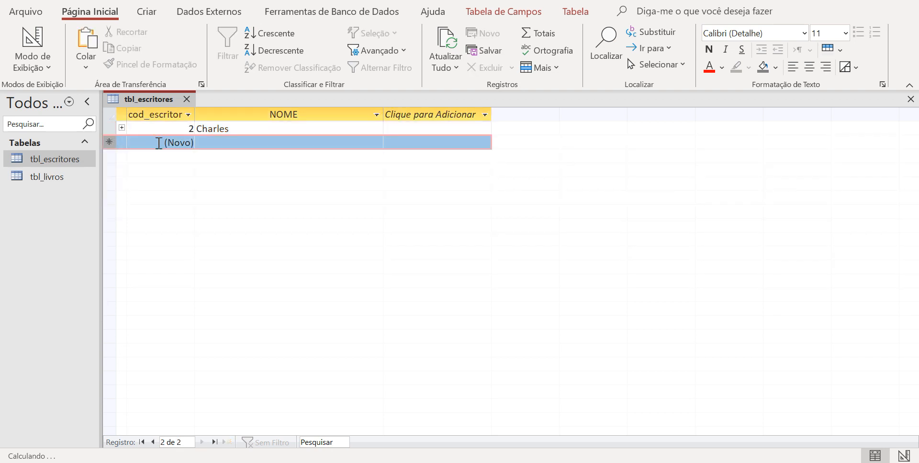
left_click(220, 143)
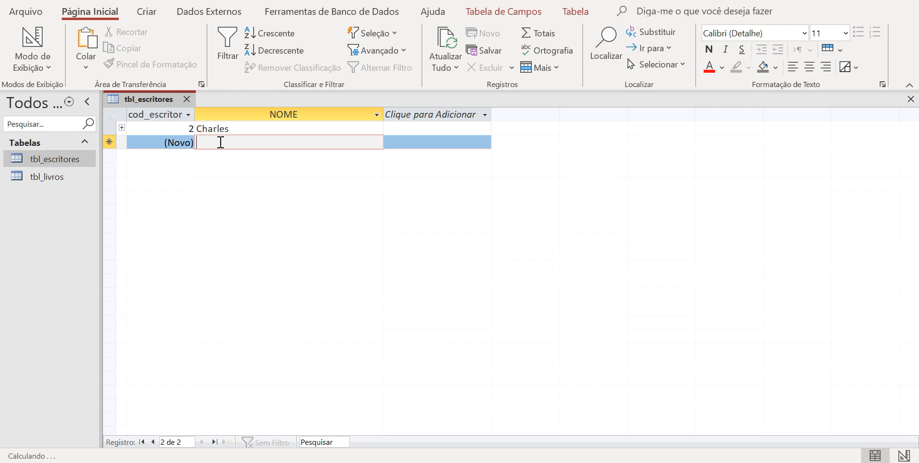
type("Tio")
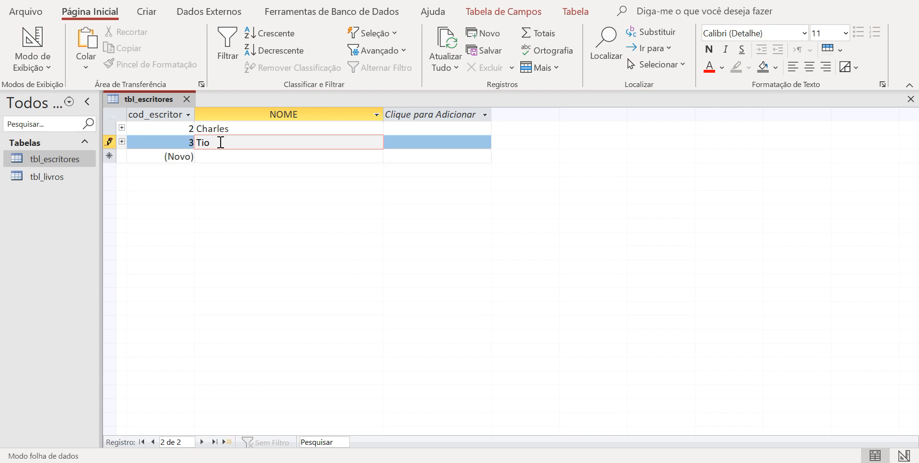
key("BackSpace")
key("BackSpace")
key("BackSpace")
type("Mickey Mouse")
Expand the Mickey Mouse record and enter the book "A Filha de Pateta" in its DESCRIÇÃO field
left_click(121, 141)
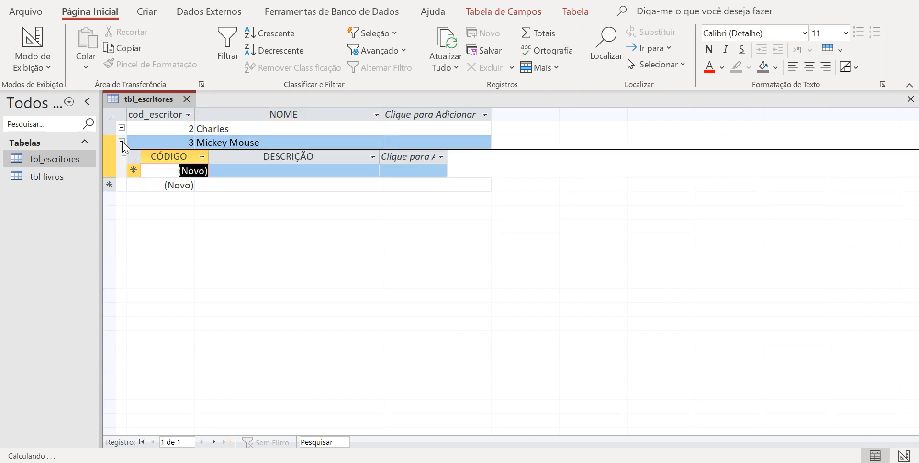
left_click(229, 175)
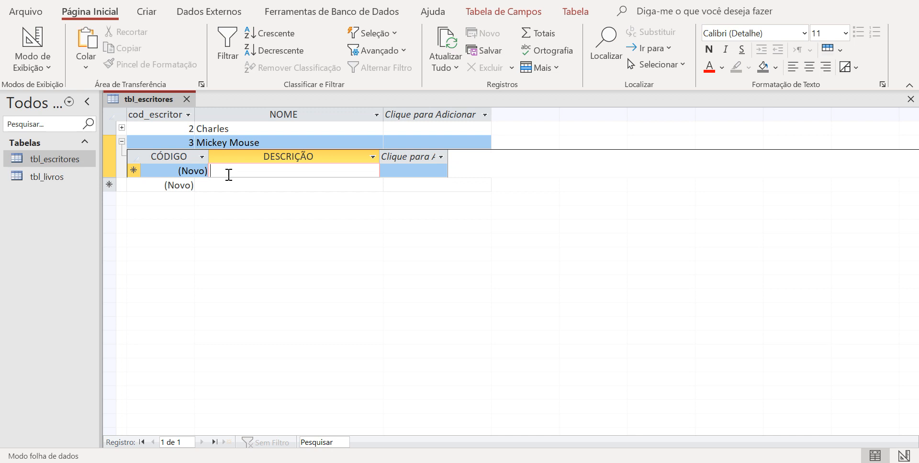
type("A ")
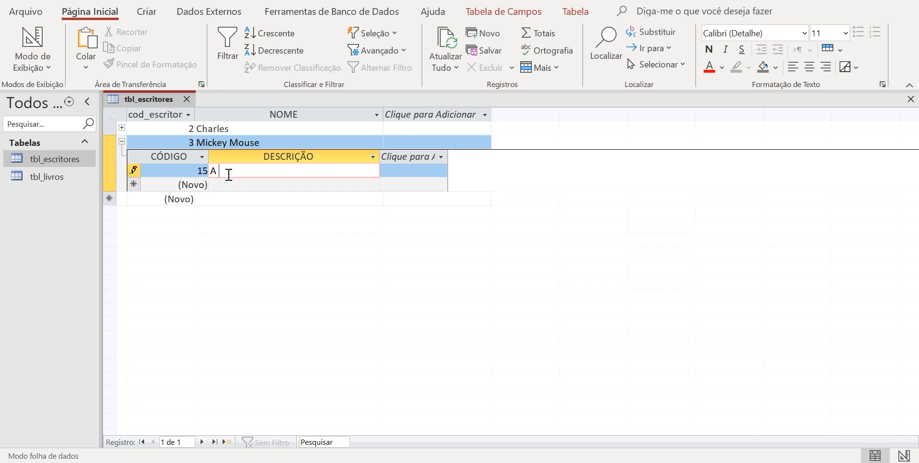
type("Filna de Pateta")
Add a second book, "A Hitória de Pluto", to the Mickey Mouse record and save it
left_click(233, 186)
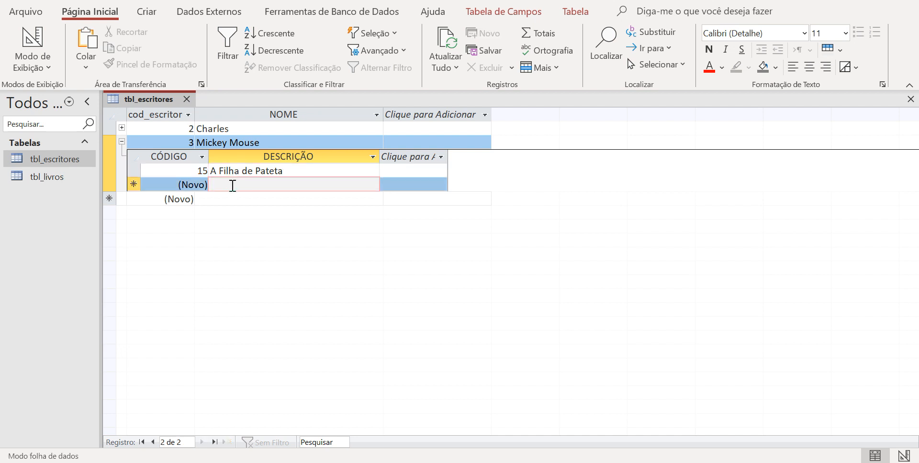
type("A ")
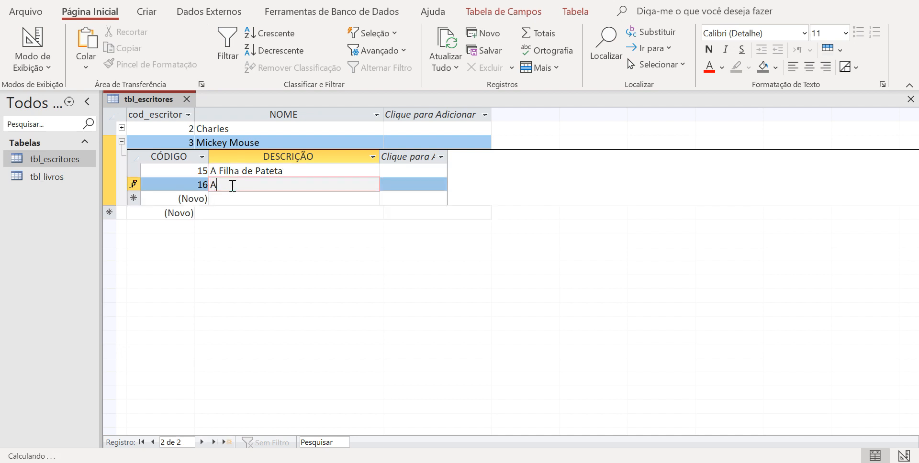
type("Hito")
type("oria d")
type("e ")
type("Plu")
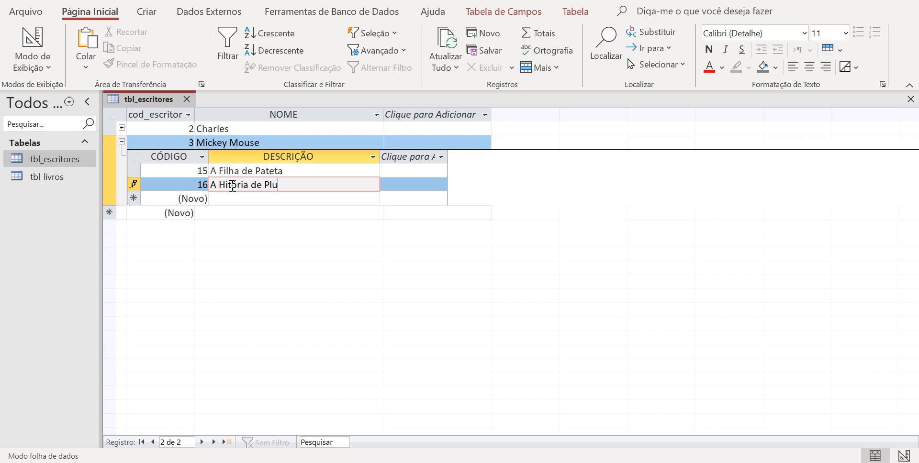
type("to")
left_click(16, 0)
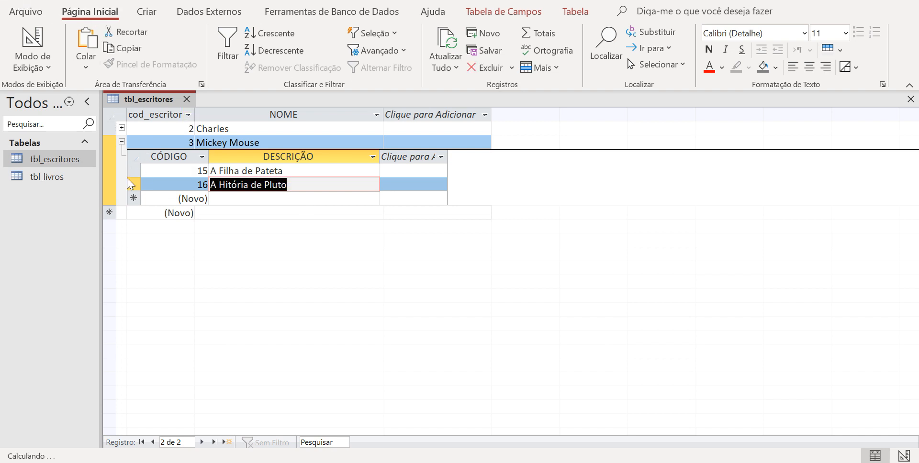
Delete the book "A Hitória de Pluto" from the Mickey Mouse record and confirm the deletion
left_click(123, 143)
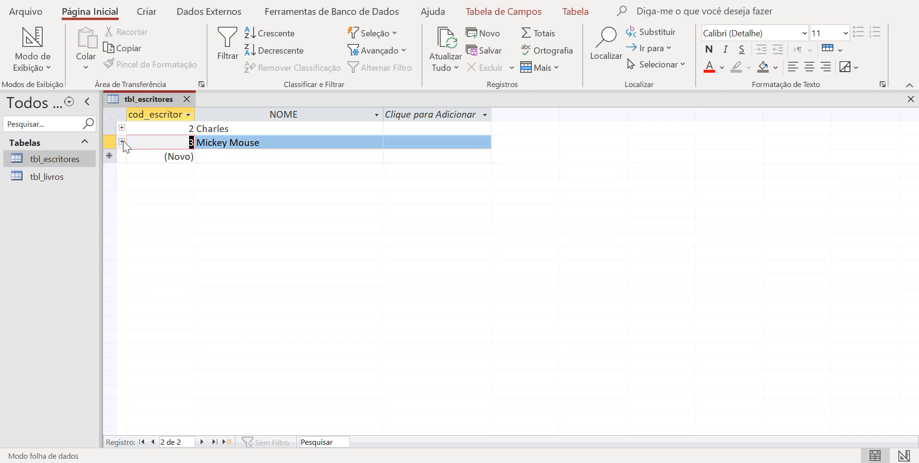
left_click(123, 143)
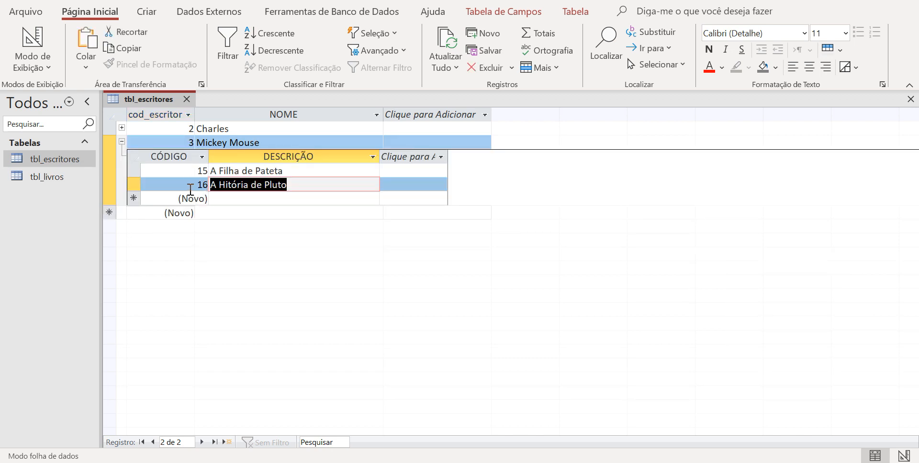
left_click(138, 186)
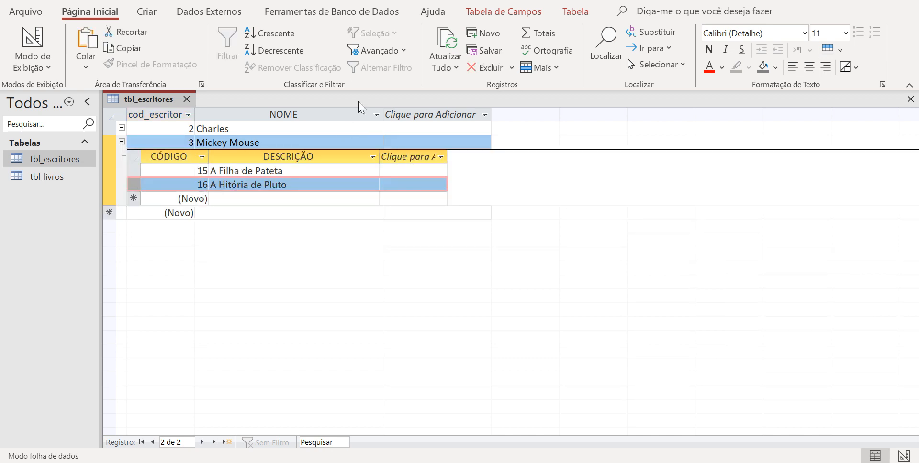
left_click(489, 70)
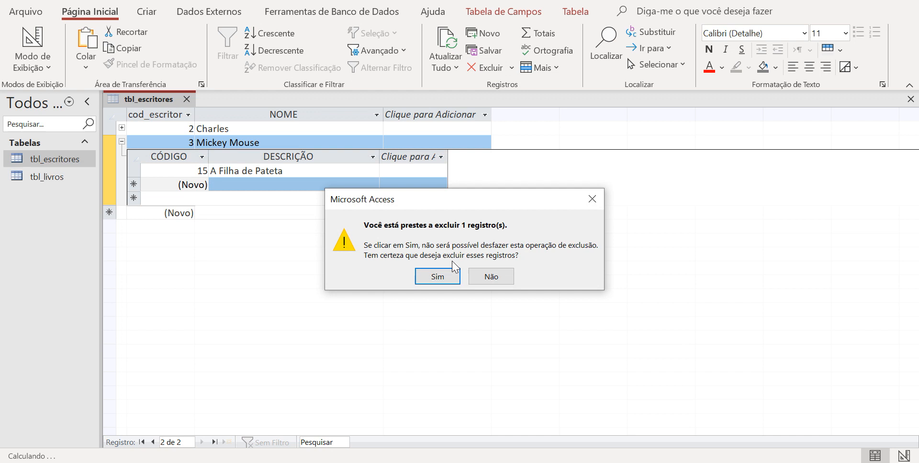
left_click(430, 280)
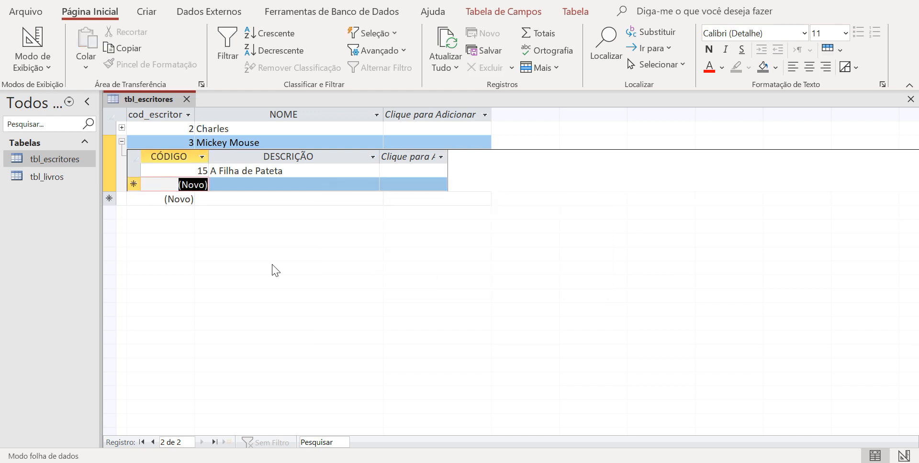
Collapse the Mickey Mouse book list and try to delete that writer's record
left_click(134, 171)
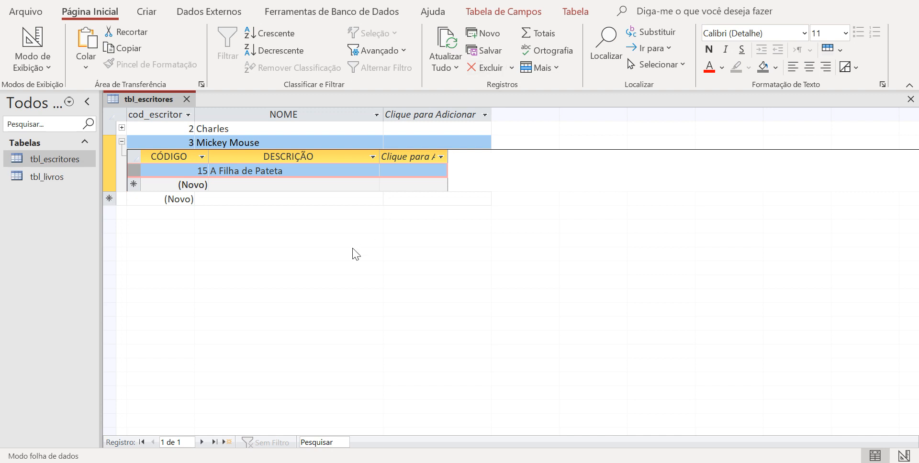
left_click(109, 143)
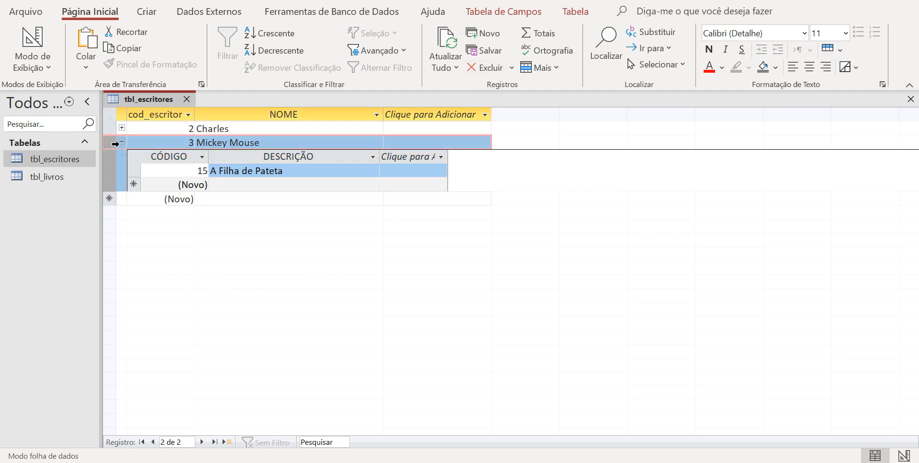
left_click(121, 142)
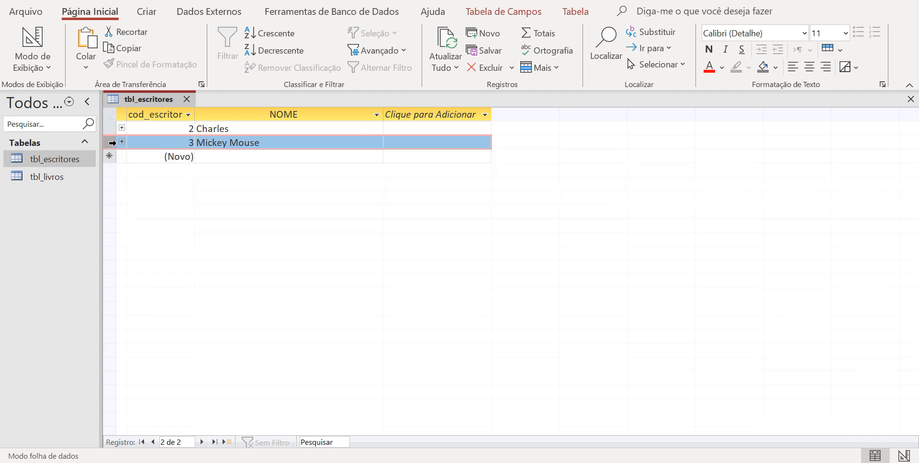
left_click(492, 67)
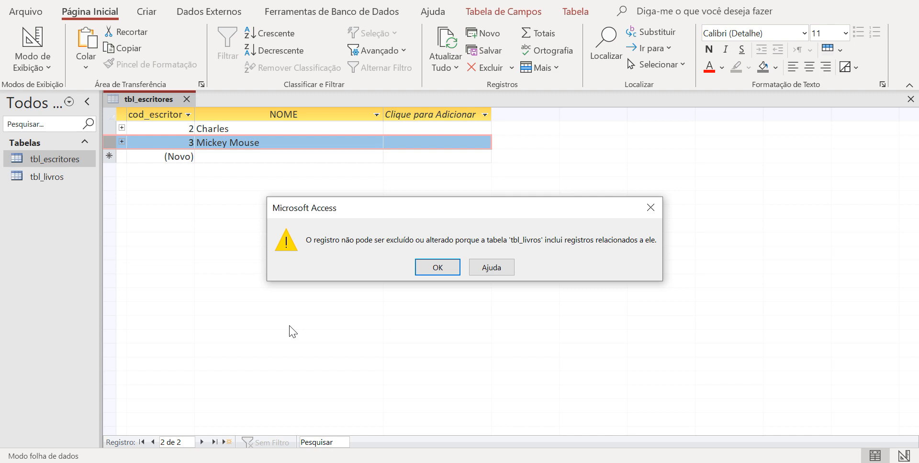
left_click(434, 269)
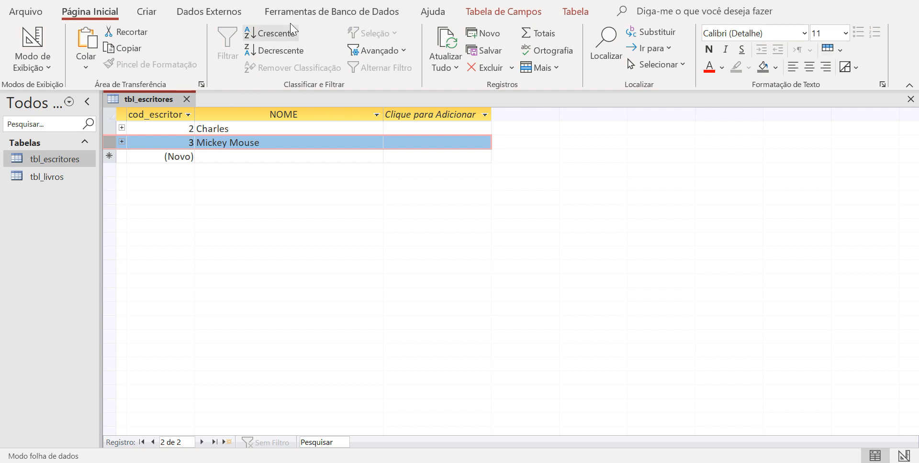
Open the database relationships and try to enable cascading deletion of related records between tbl_escritores and tbl_livros
left_click(280, 13)
left_click(193, 46)
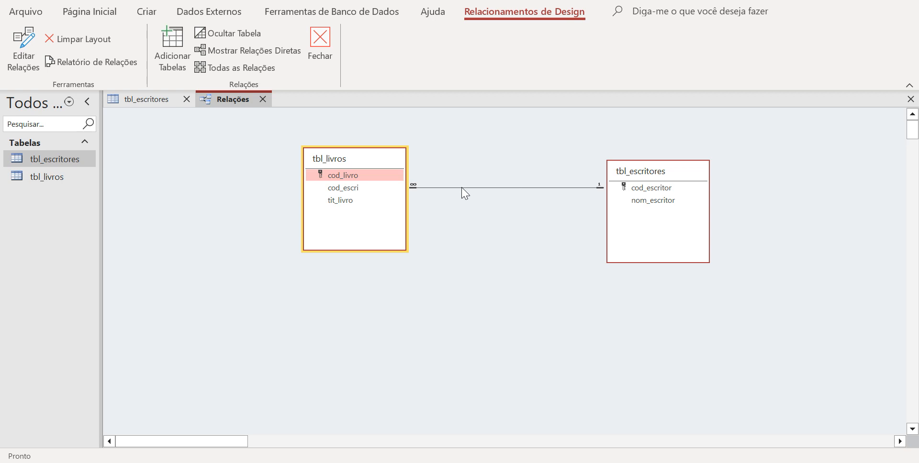
double_click(469, 188)
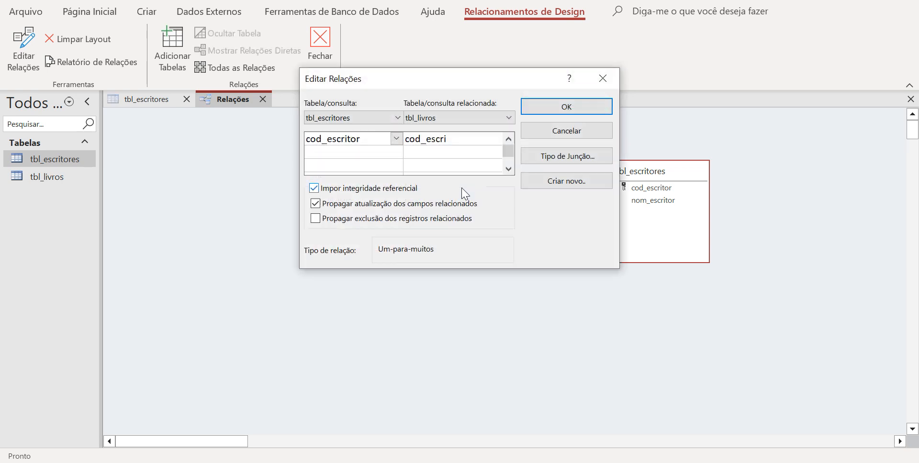
left_click(315, 219)
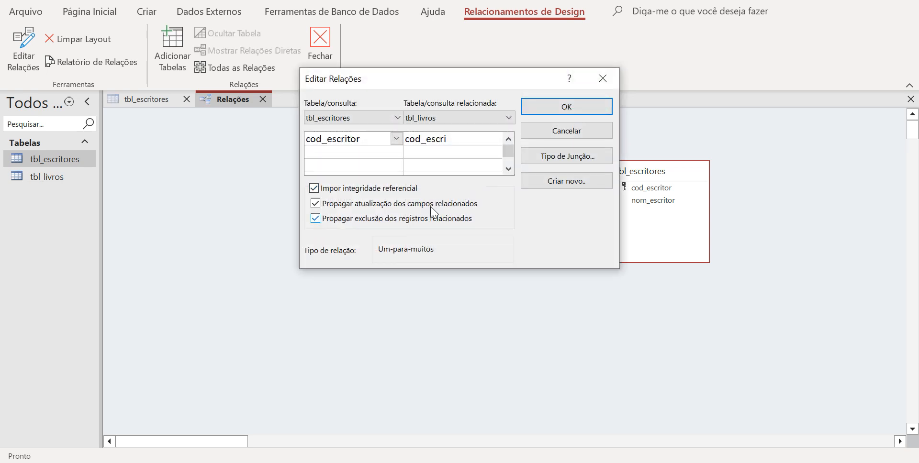
left_click(565, 107)
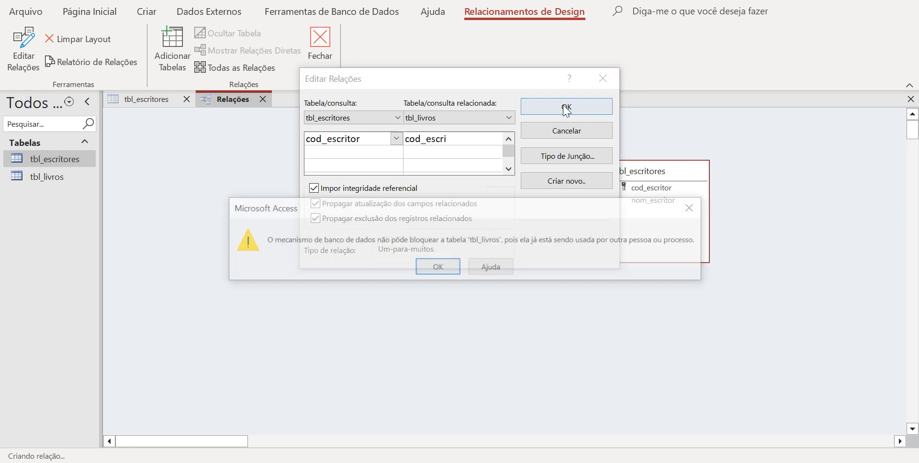
left_click(424, 266)
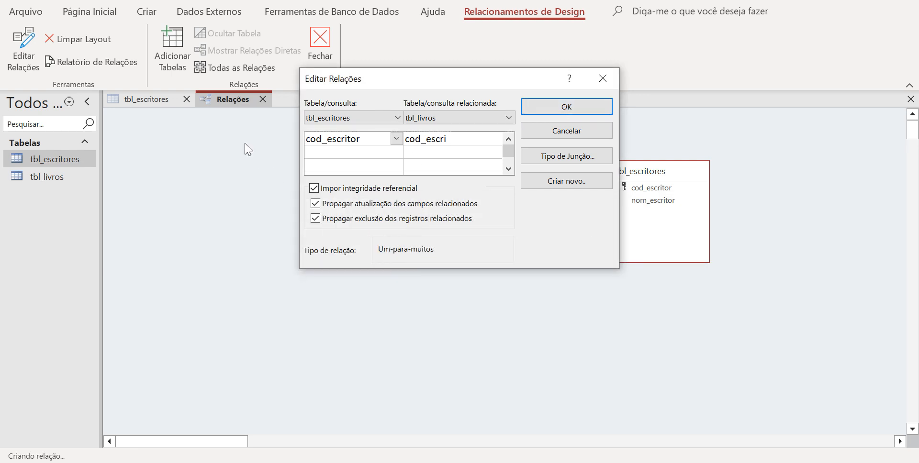
left_click(603, 78)
Close the tbl_escritores datasheet, enable cascading deletion of related records on the tbl_escritores–tbl_livros relationship, and close the relationships
left_click(186, 100)
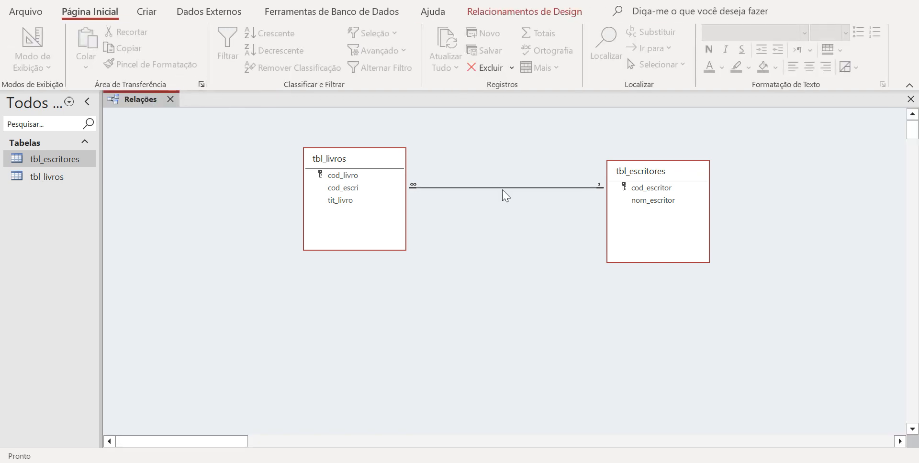
double_click(503, 188)
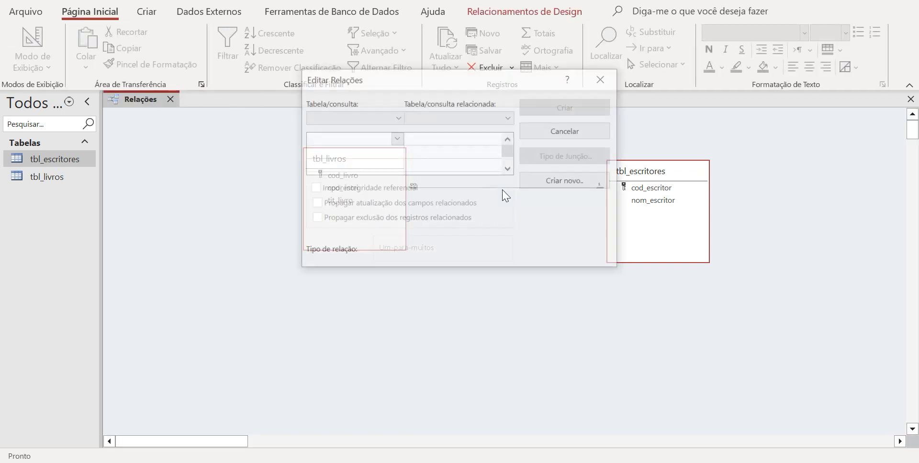
left_click(567, 135)
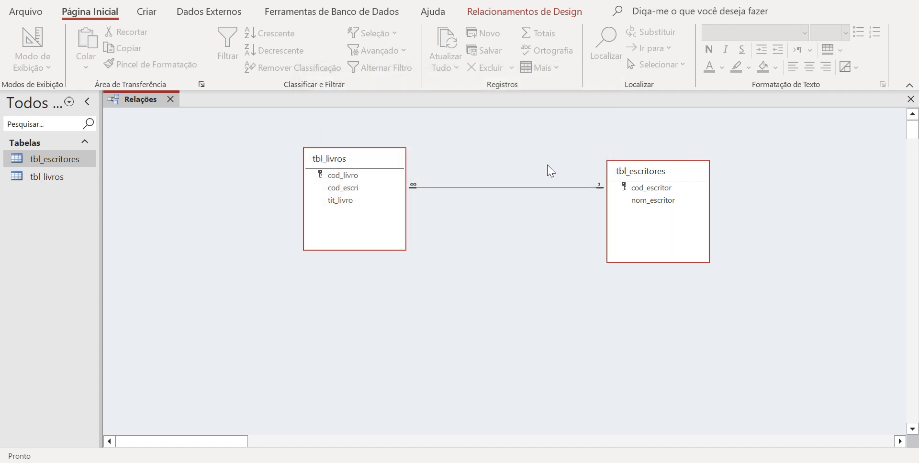
left_click(470, 188)
double_click(472, 192)
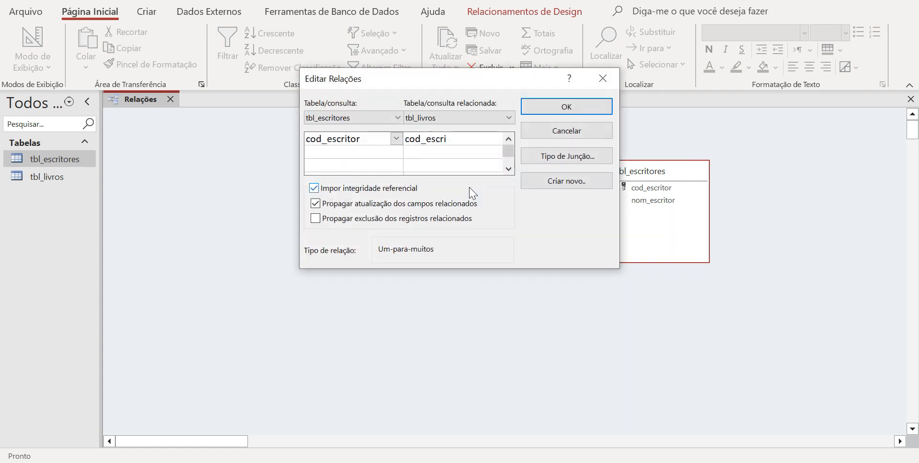
left_click(316, 219)
left_click(574, 109)
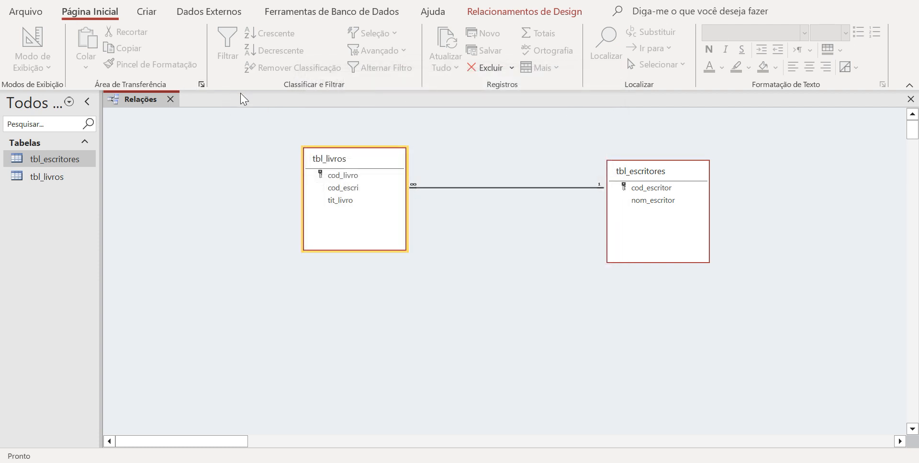
left_click(170, 99)
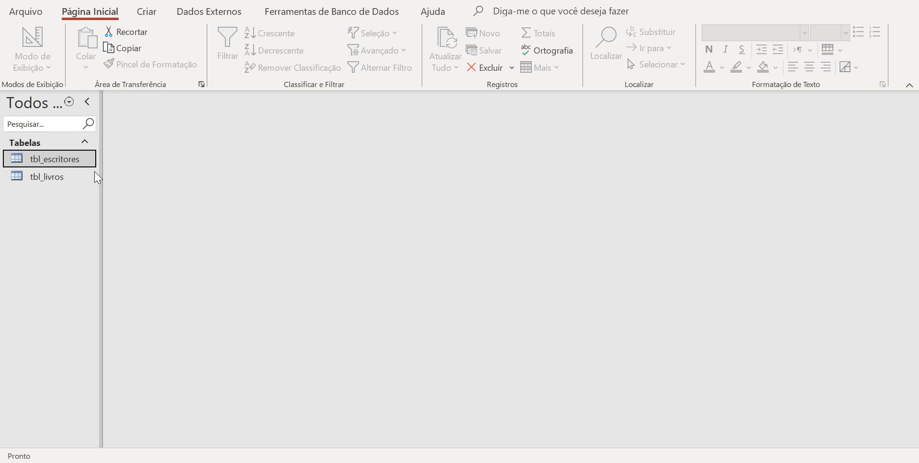
Delete the Mickey Mouse record from tbl_escritores, confirm the cascading deletion, and close the table
double_click(37, 158)
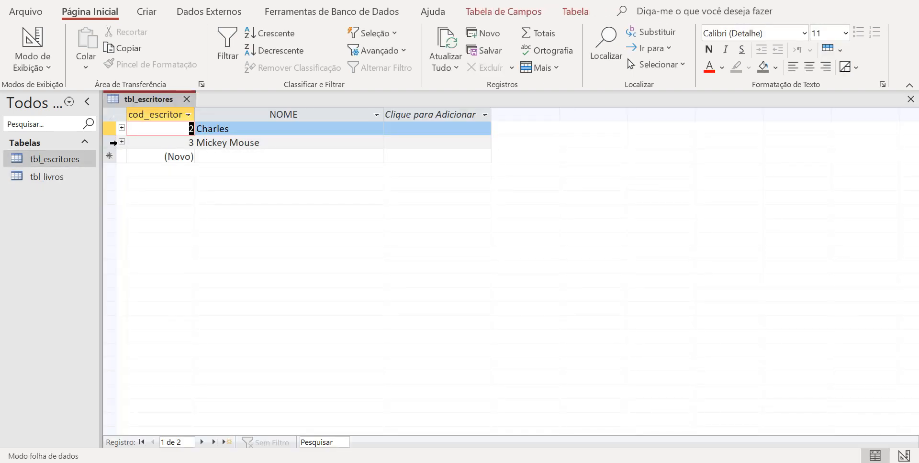
left_click(116, 143)
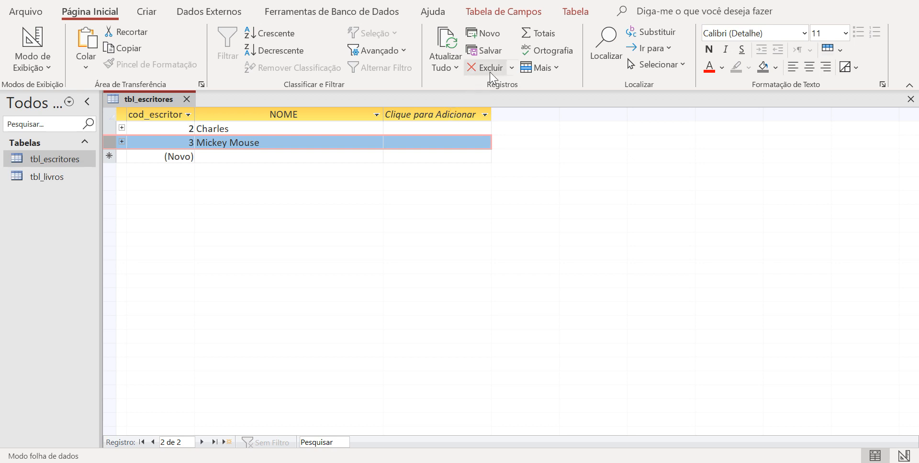
left_click(493, 74)
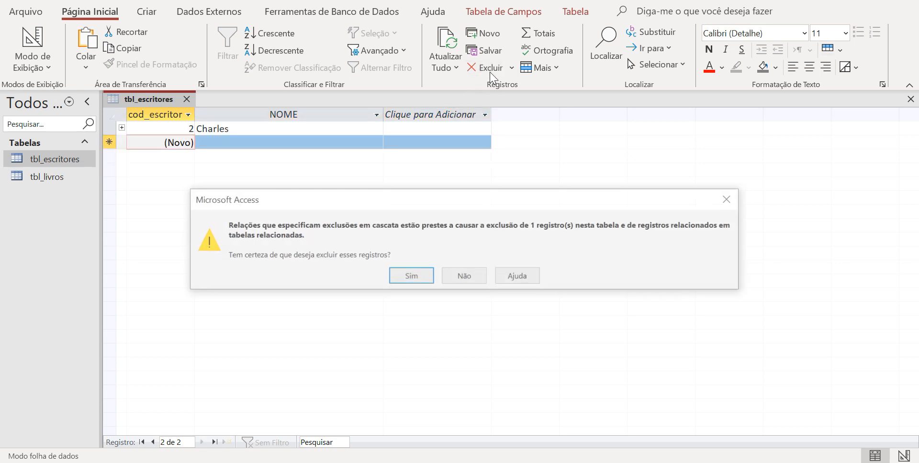
left_click(405, 279)
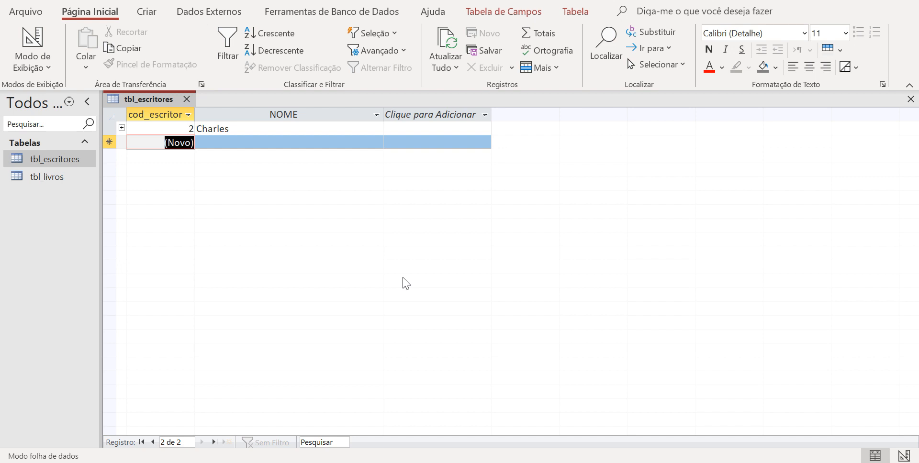
left_click(187, 99)
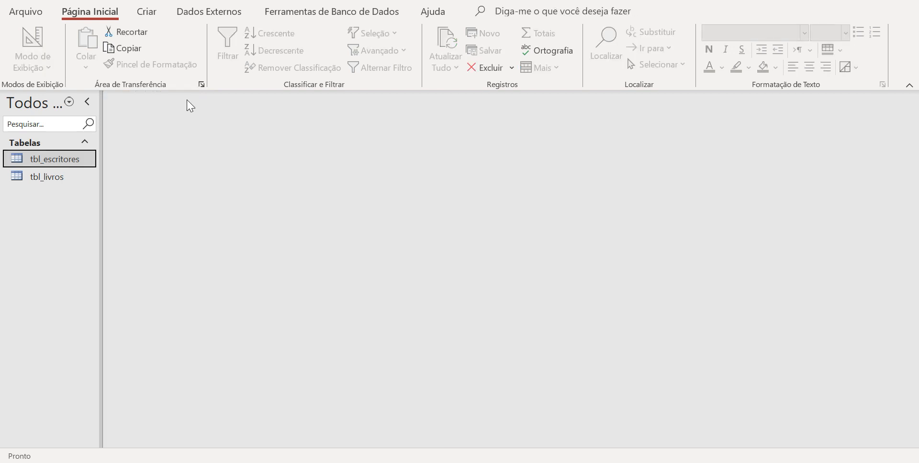